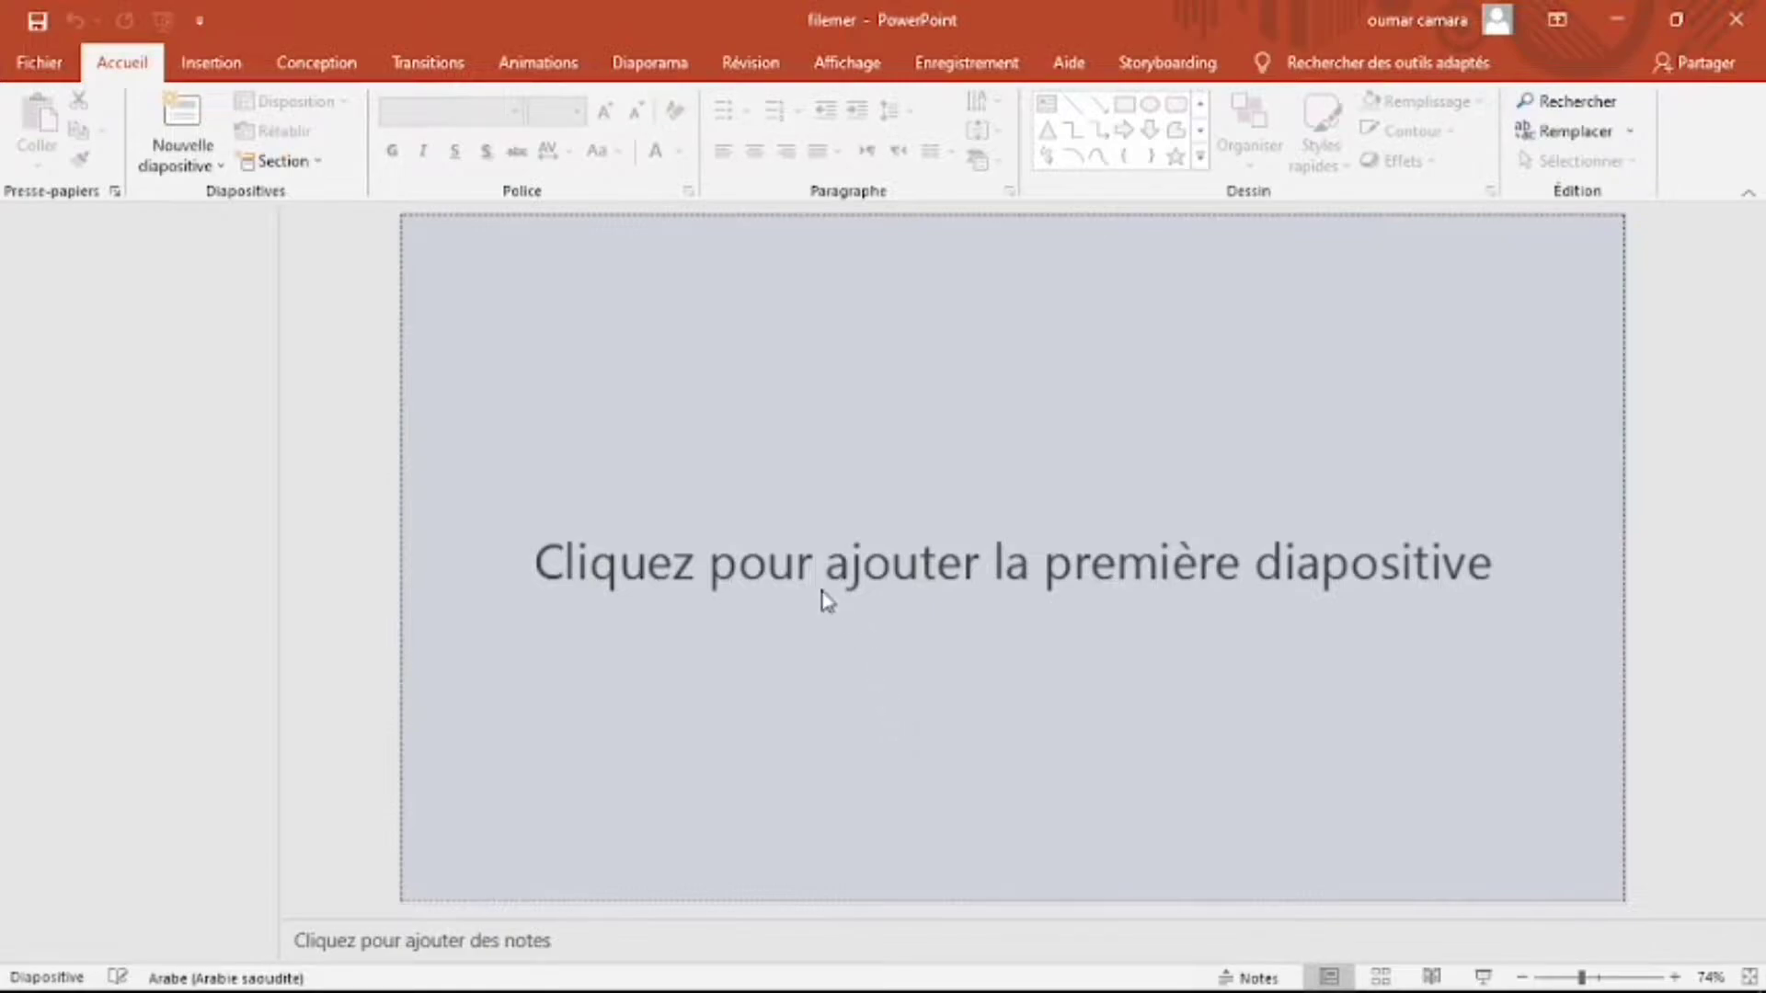
- Add a first slide and delete its title and subtitle placeholders
{"action": "left_click", "coordinate": [823, 593]}
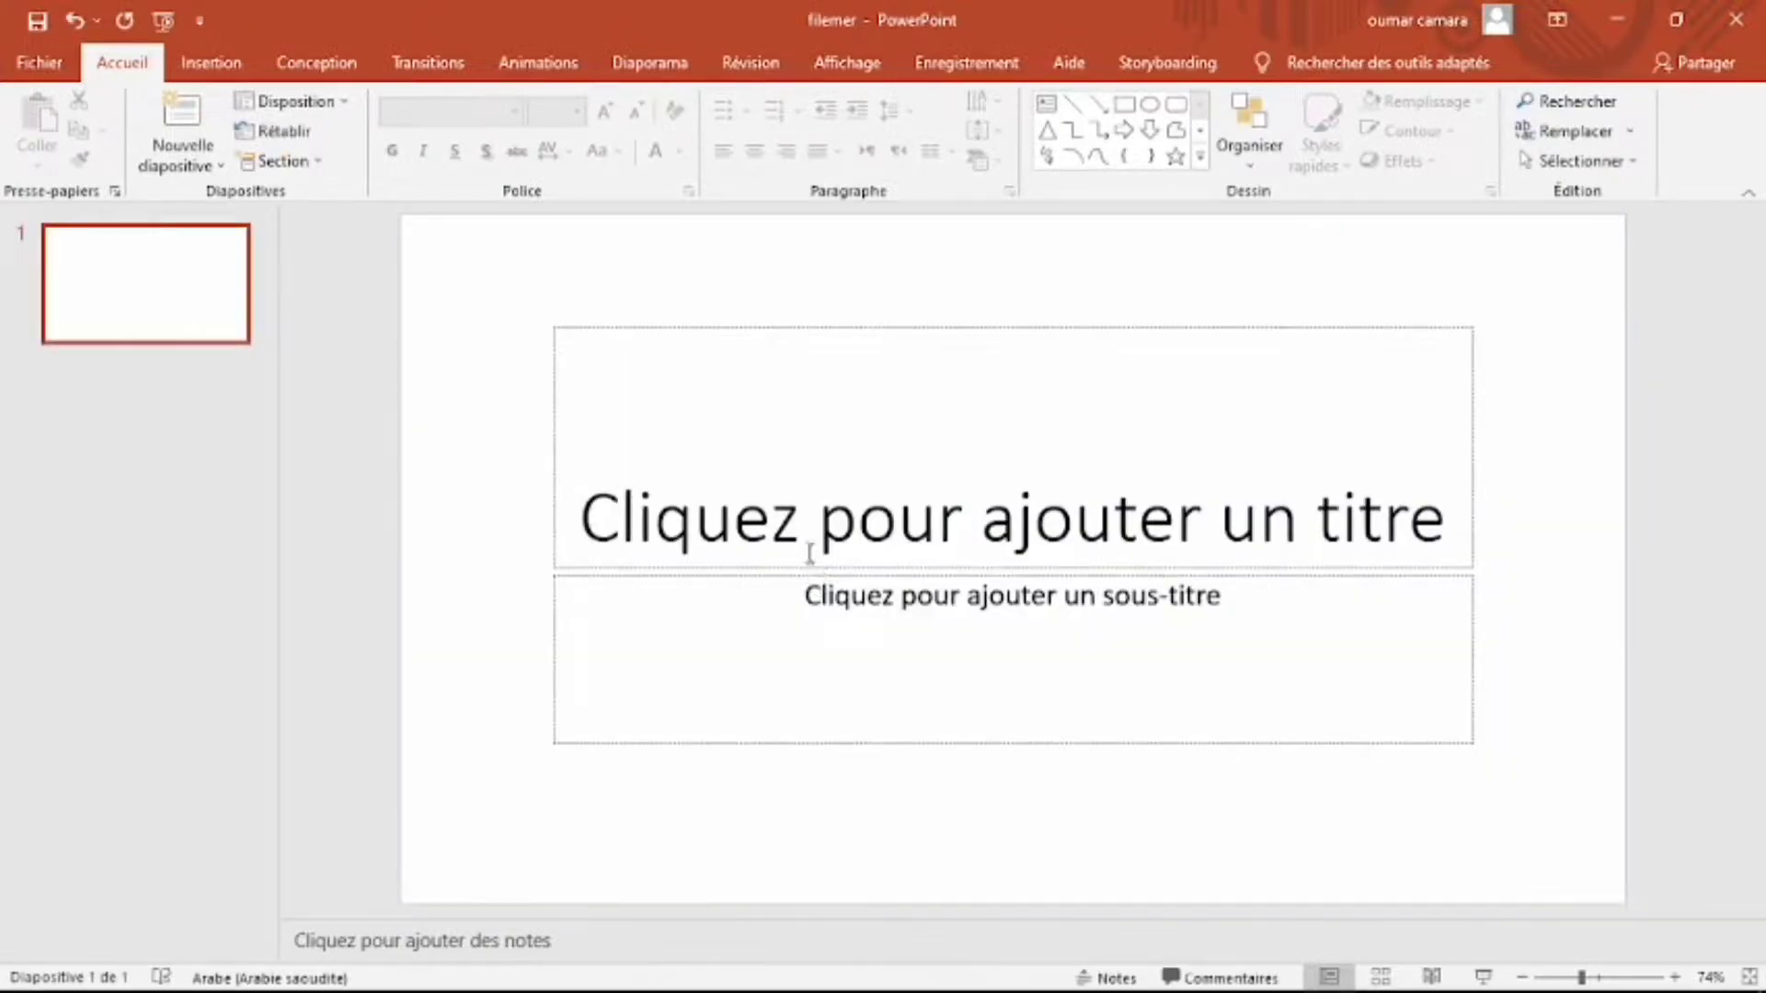
{"action": "left_click", "coordinate": [802, 324]}
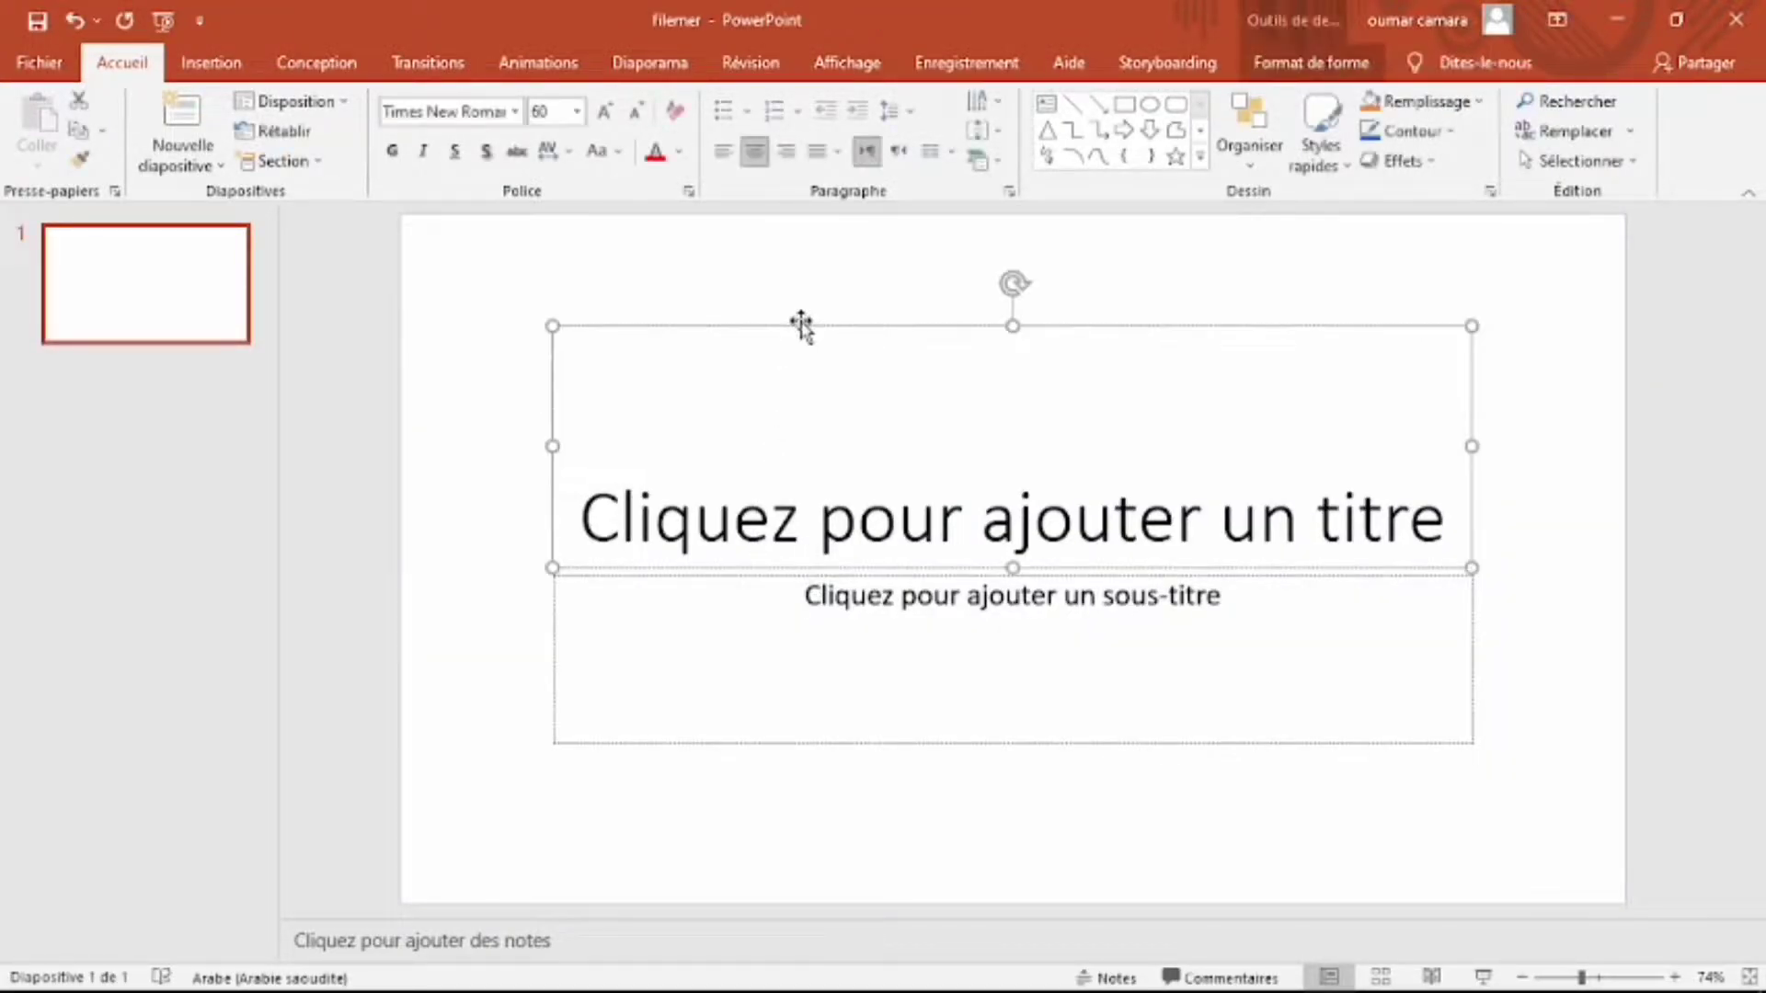
{"action": "key", "text": "Delete"}
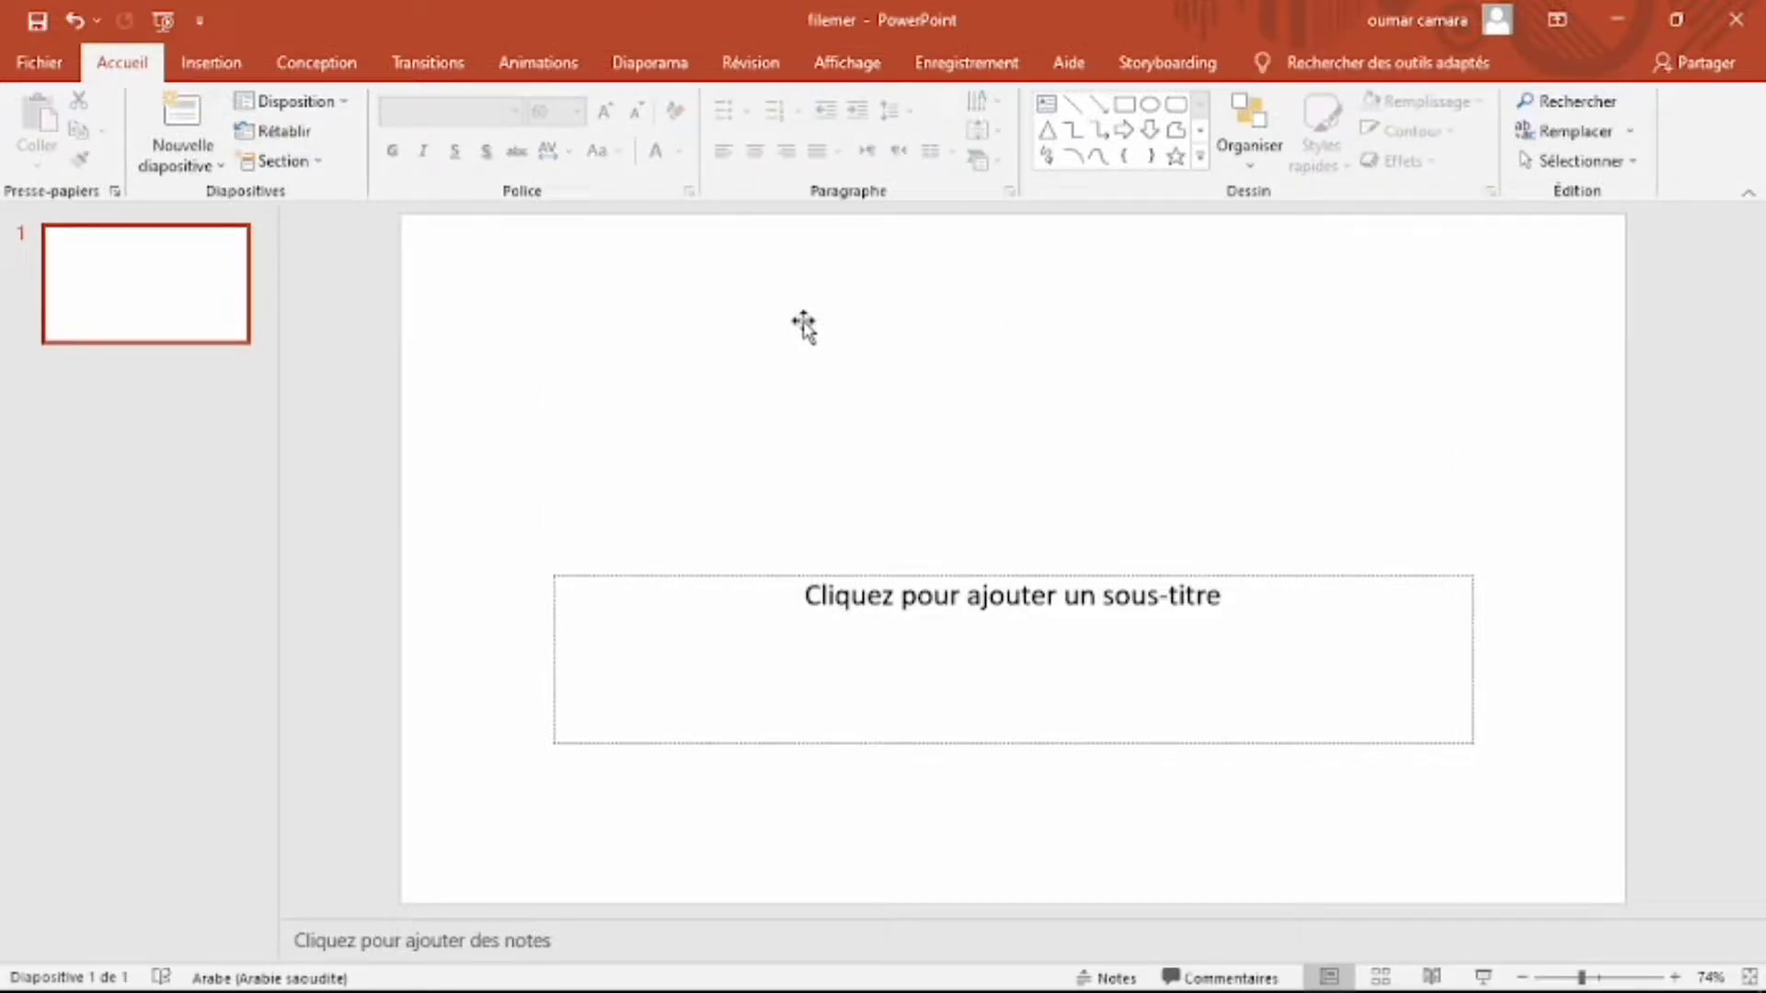
{"action": "left_click", "coordinate": [780, 577]}
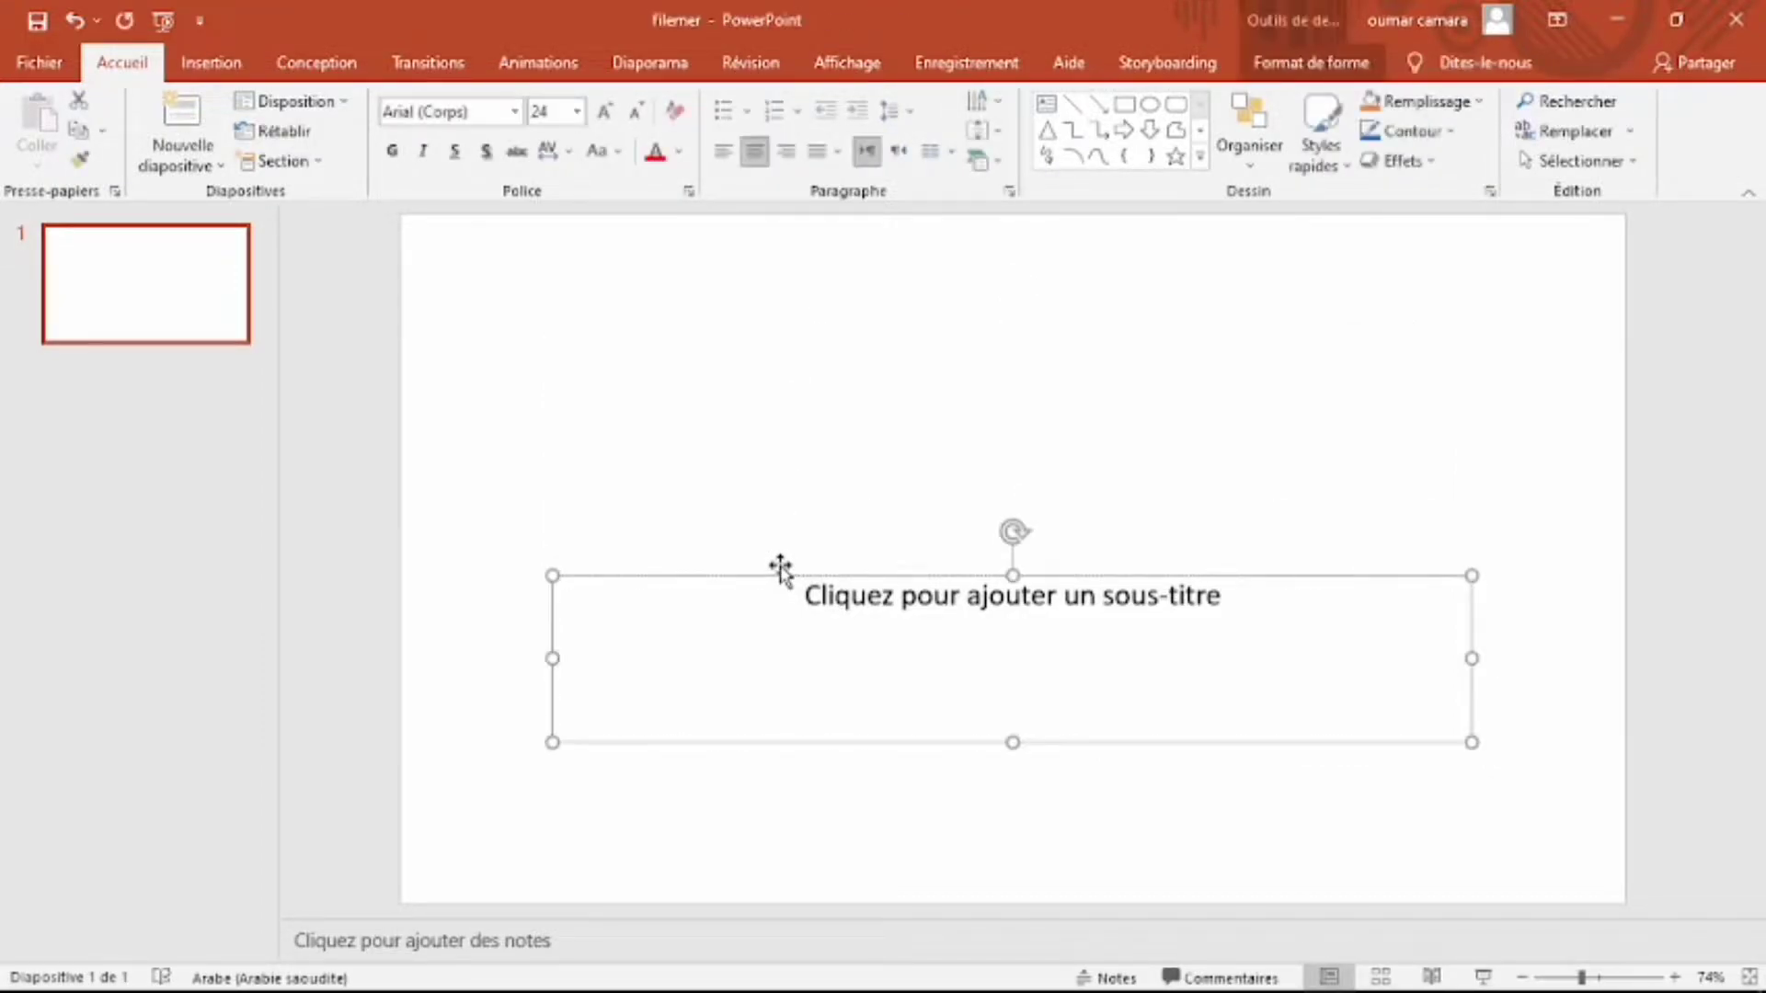
{"action": "key", "text": "Delete"}
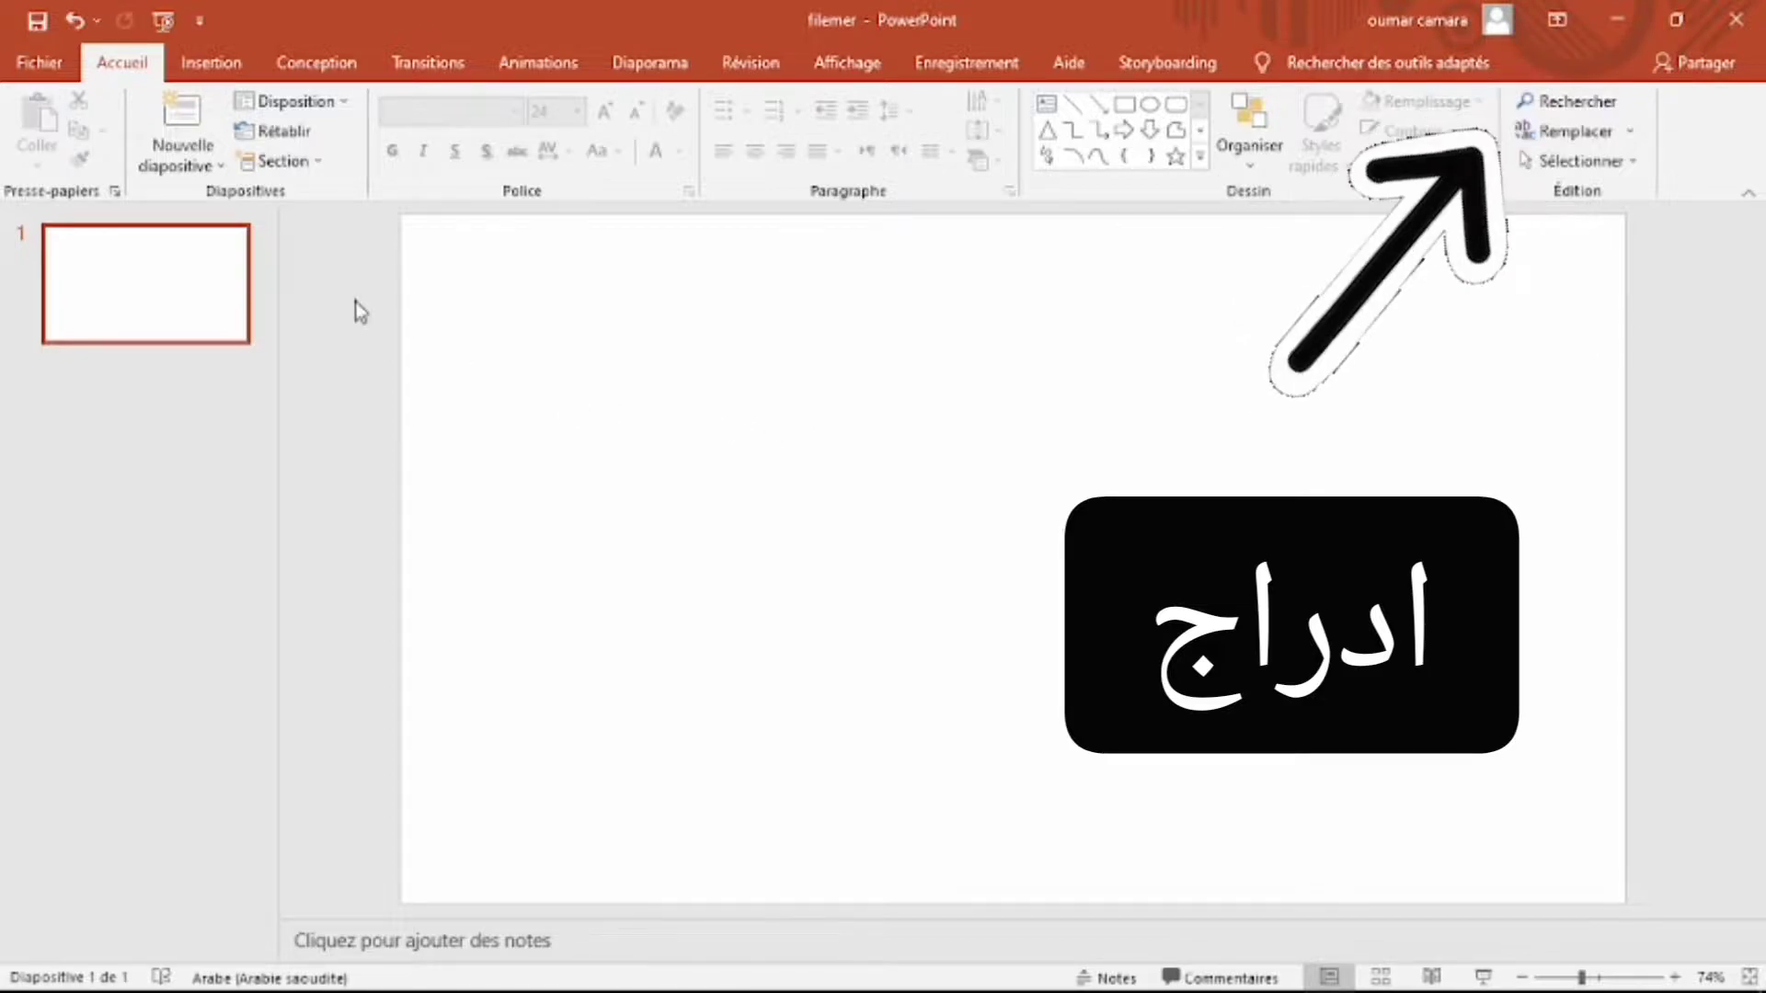
- Start a screen recording with Insertion's Enregistrement de l'écran command
{"action": "left_click", "coordinate": [215, 66]}
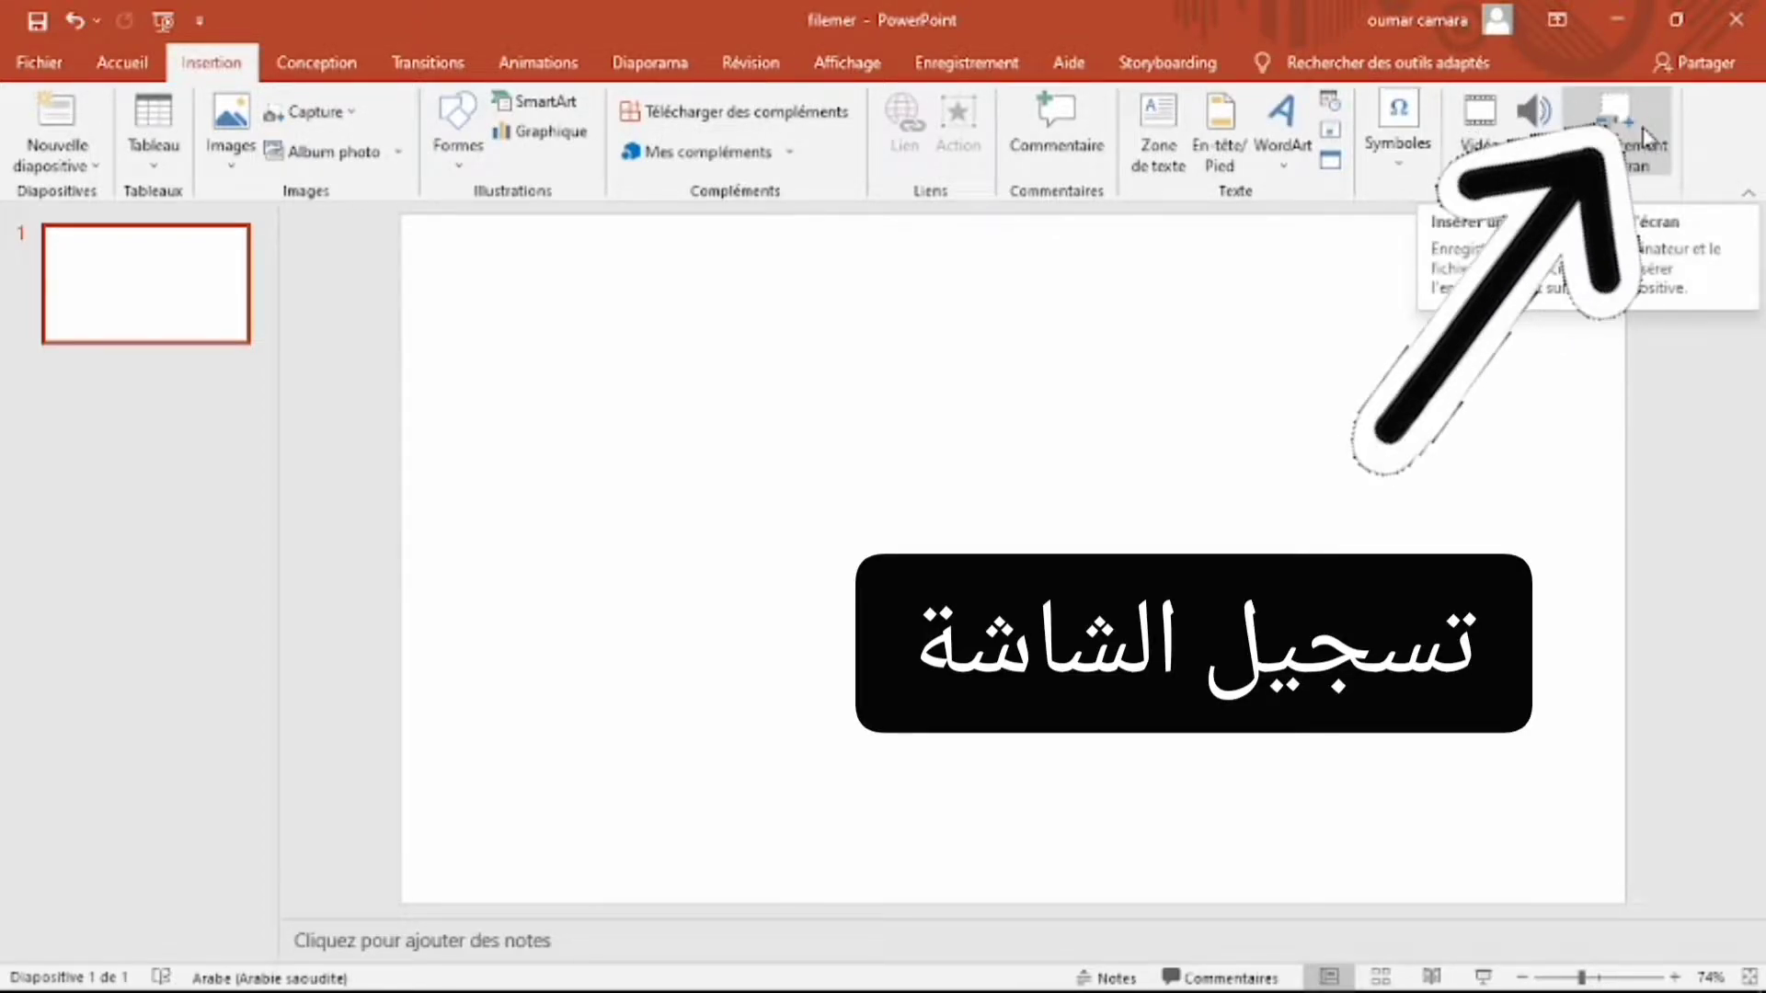
{"action": "left_click", "coordinate": [1615, 124]}
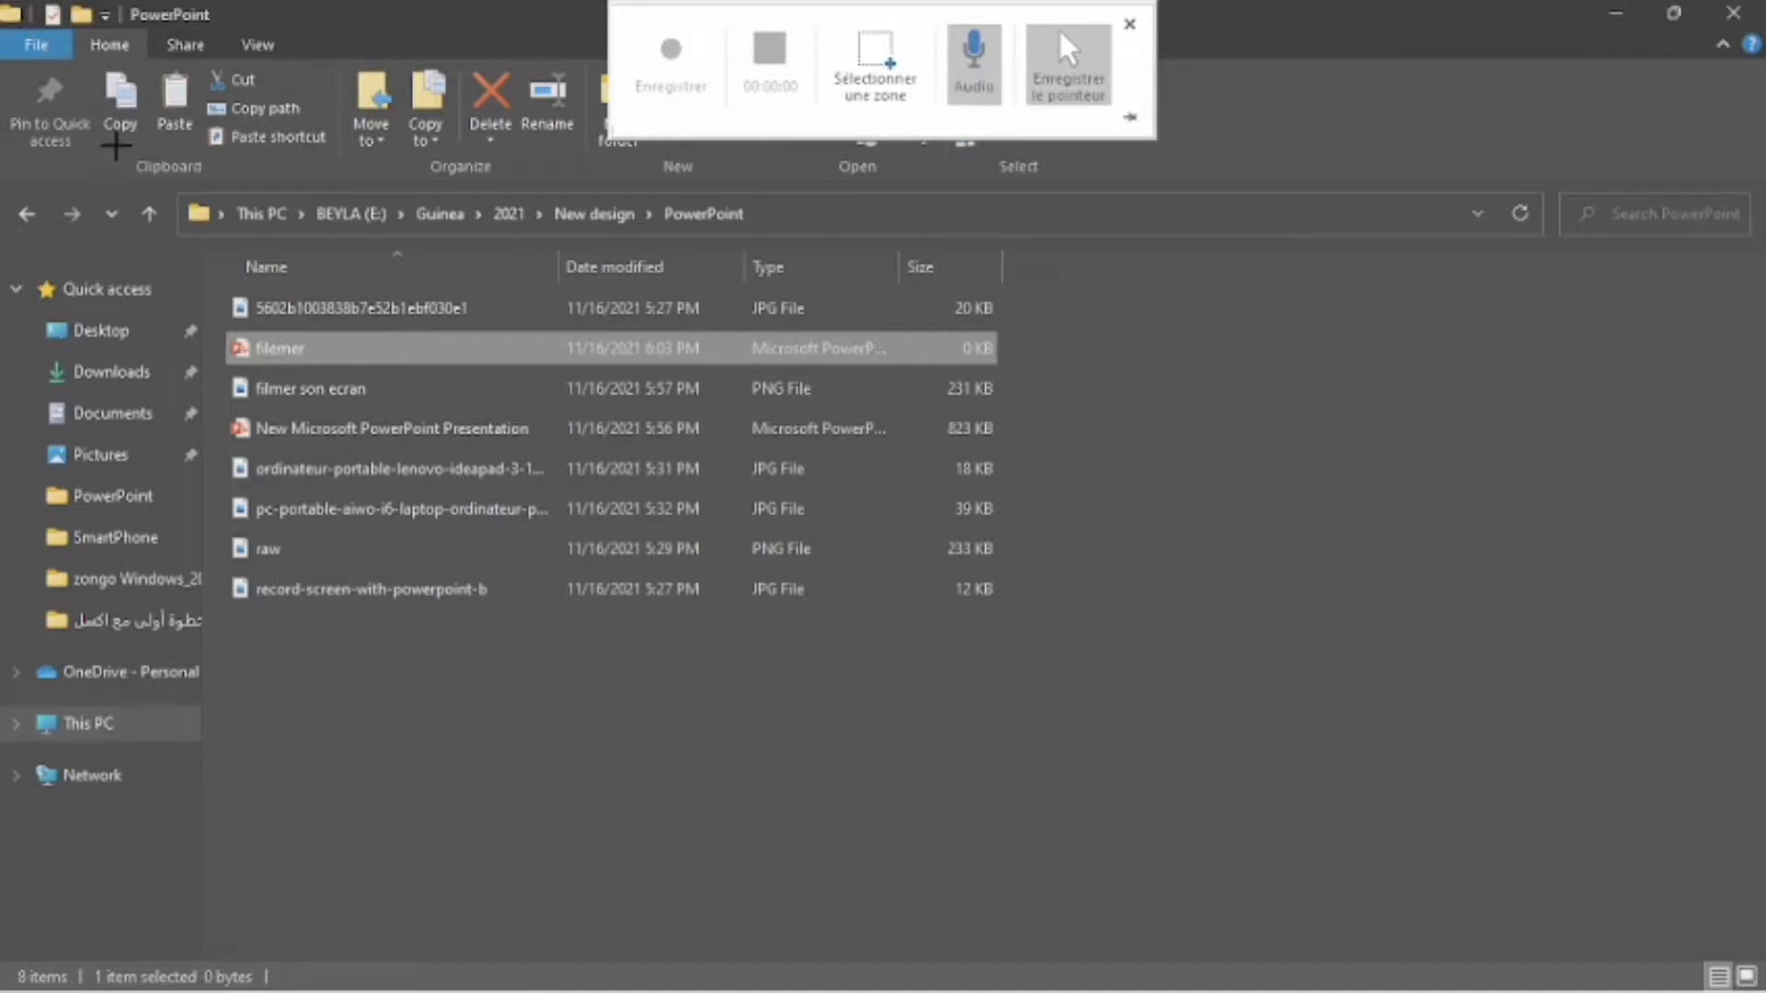
- Mark the capture area around the File Explorer window, redrawing it until it fits
{"action": "left_click_drag", "start_coordinate": [73, 21], "coordinate": [373, 943]}
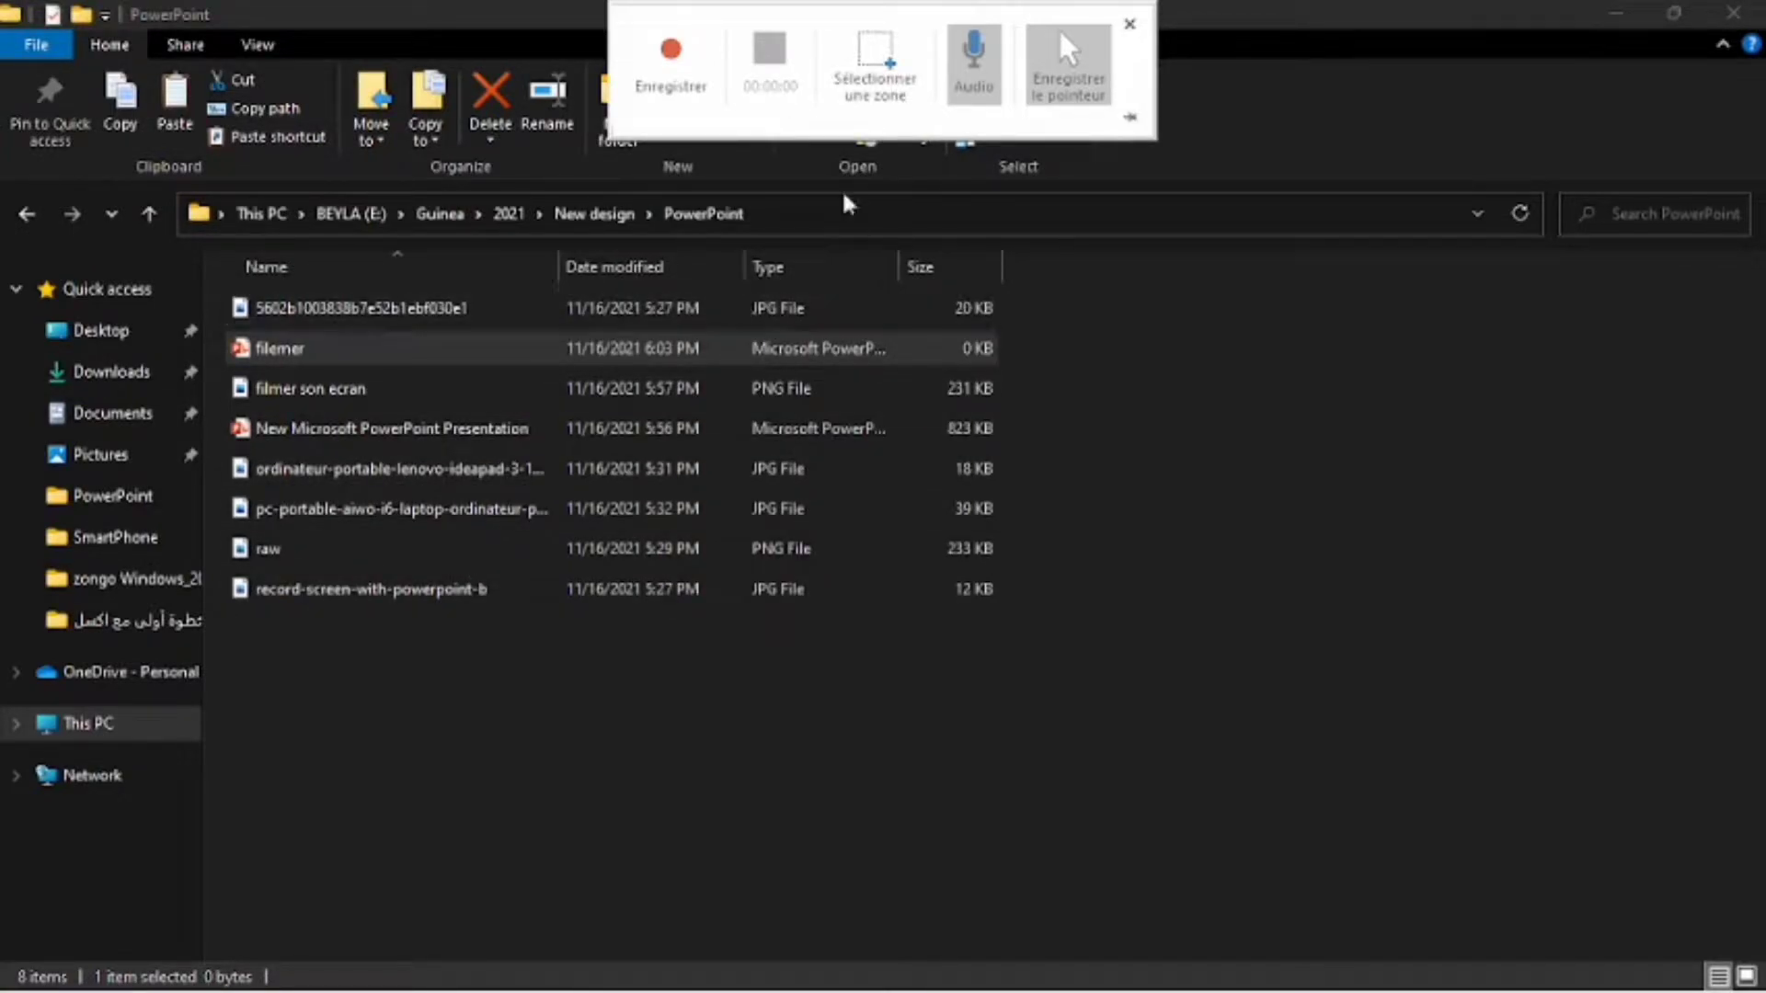
{"action": "left_click", "coordinate": [864, 69]}
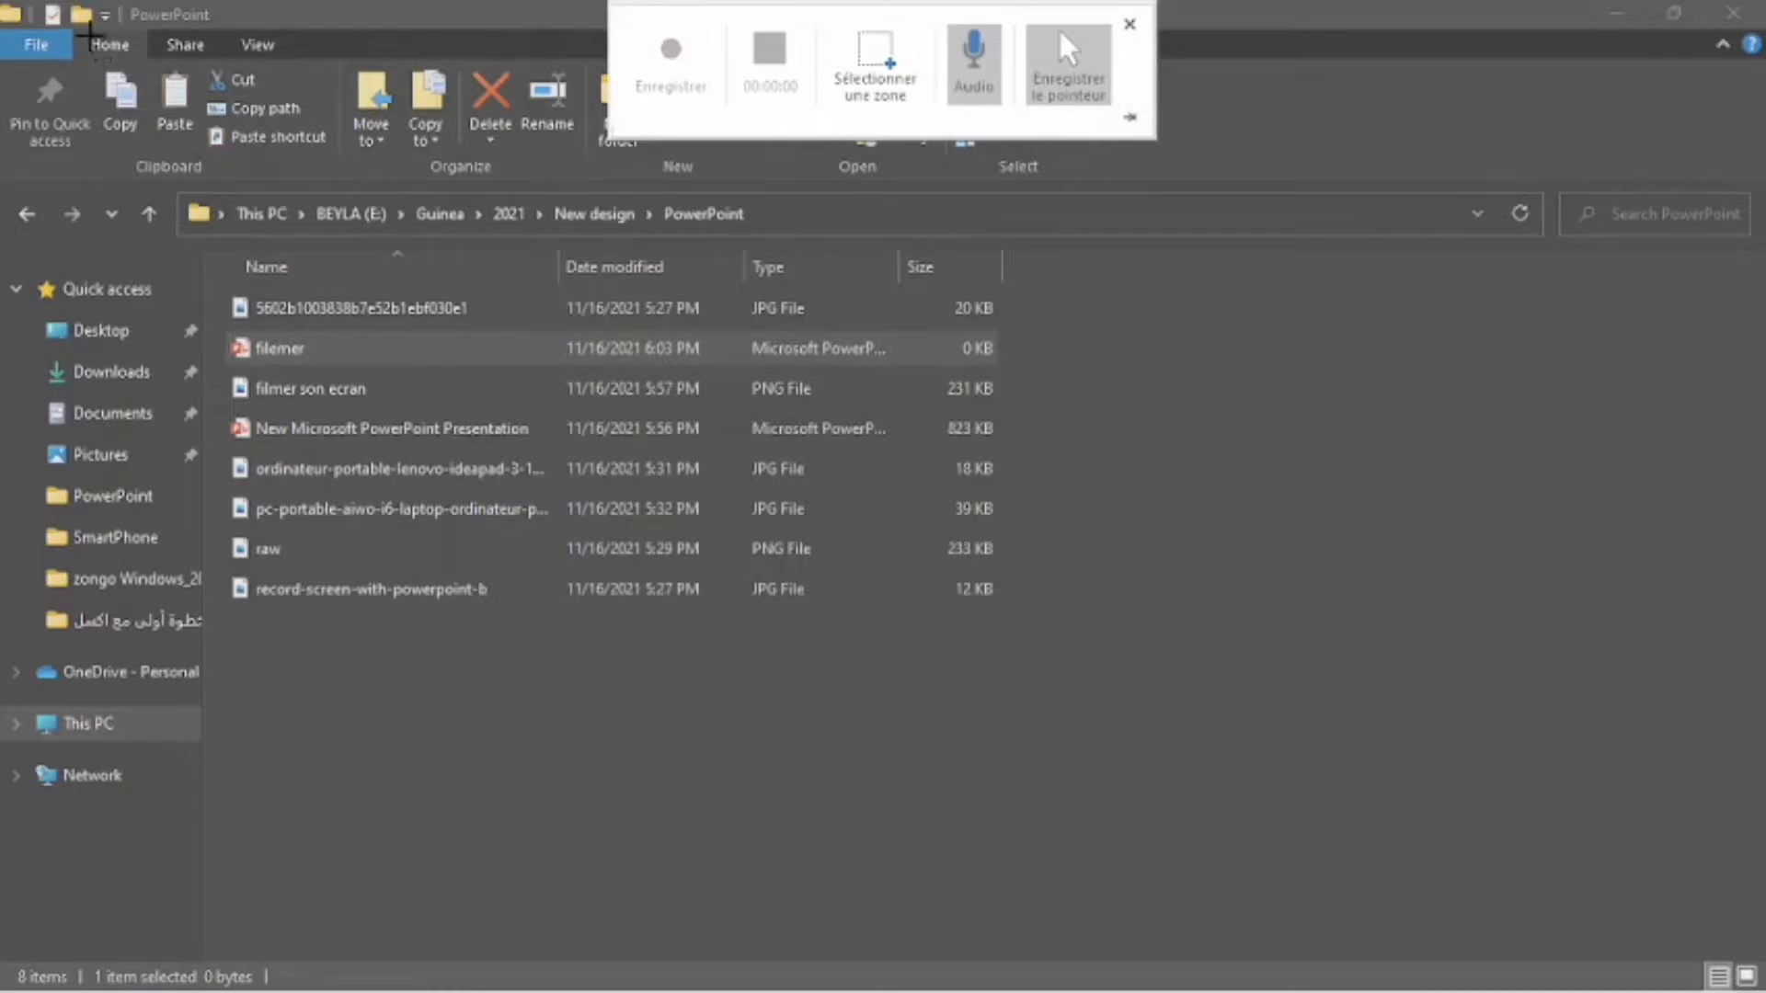
{"action": "mouse_move", "coordinate": [83, 19]}
{"action": "left_mouse_down"}
{"action": "mouse_move", "coordinate": [95, 190]}
{"action": "mouse_move", "coordinate": [491, 504]}
{"action": "mouse_move", "coordinate": [1460, 883]}
{"action": "mouse_move", "coordinate": [1690, 881]}
{"action": "mouse_move", "coordinate": [1731, 943]}
{"action": "left_mouse_up"}
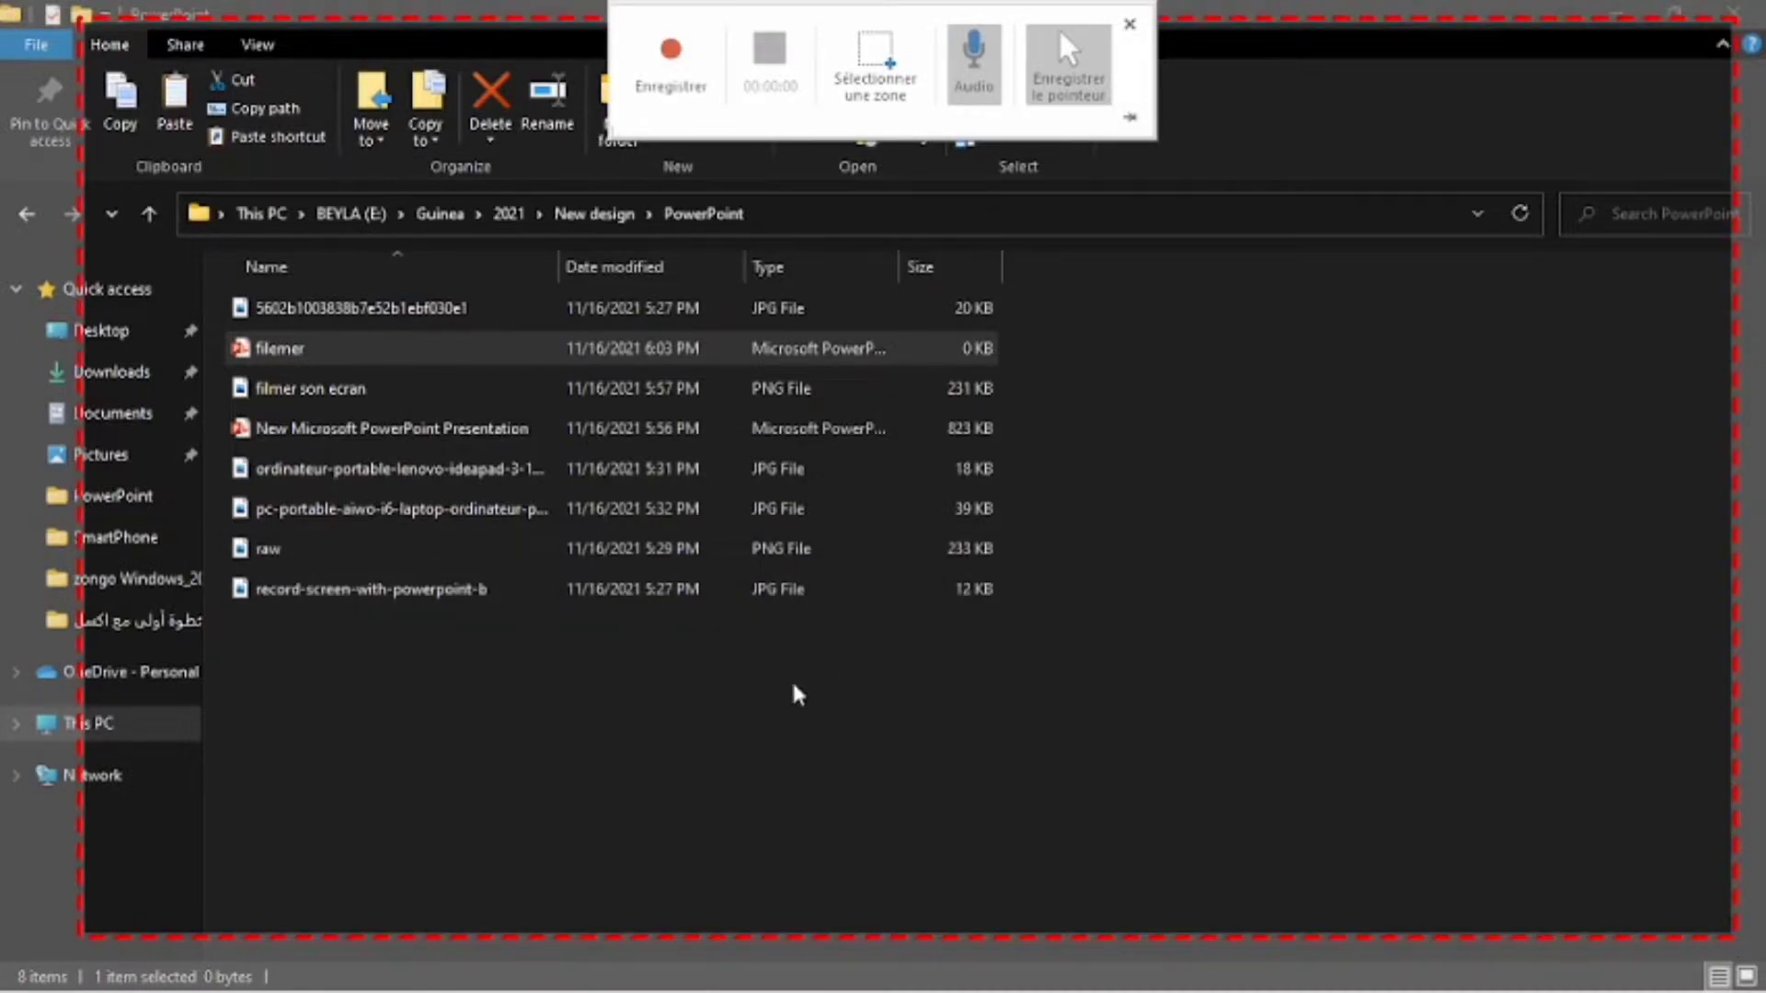
{"action": "left_click", "coordinate": [884, 70]}
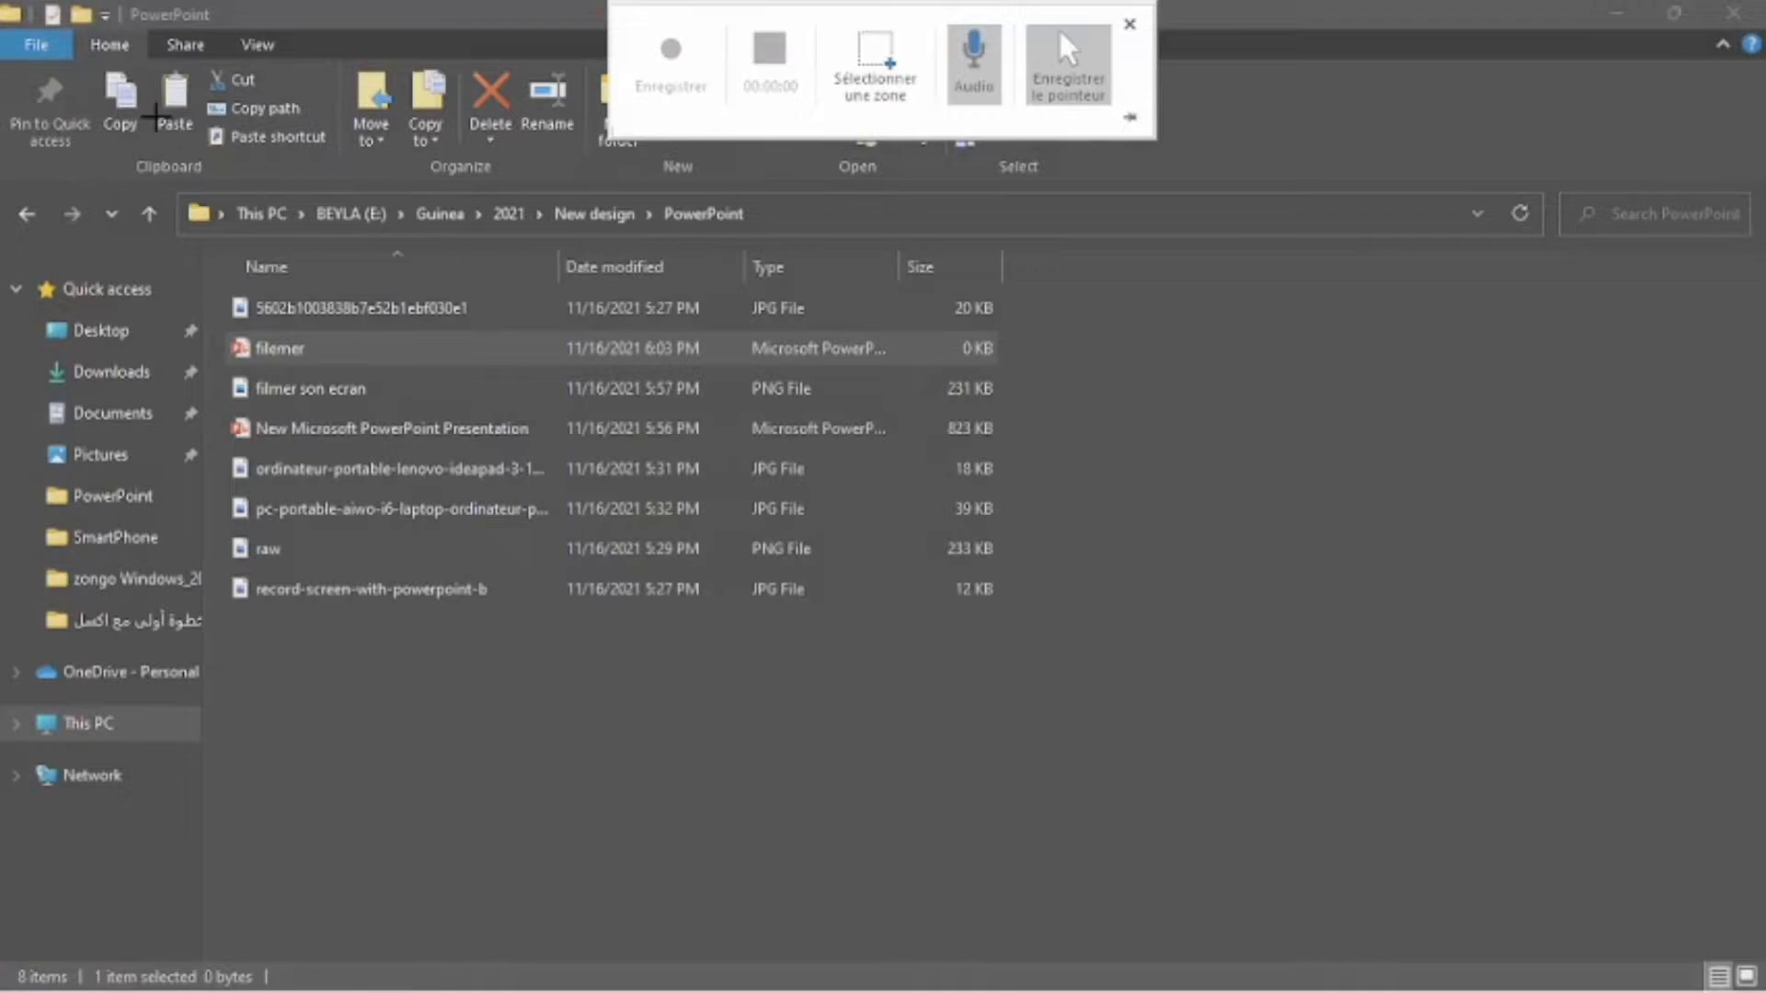
{"action": "left_click_drag", "start_coordinate": [114, 42], "coordinate": [1449, 942]}
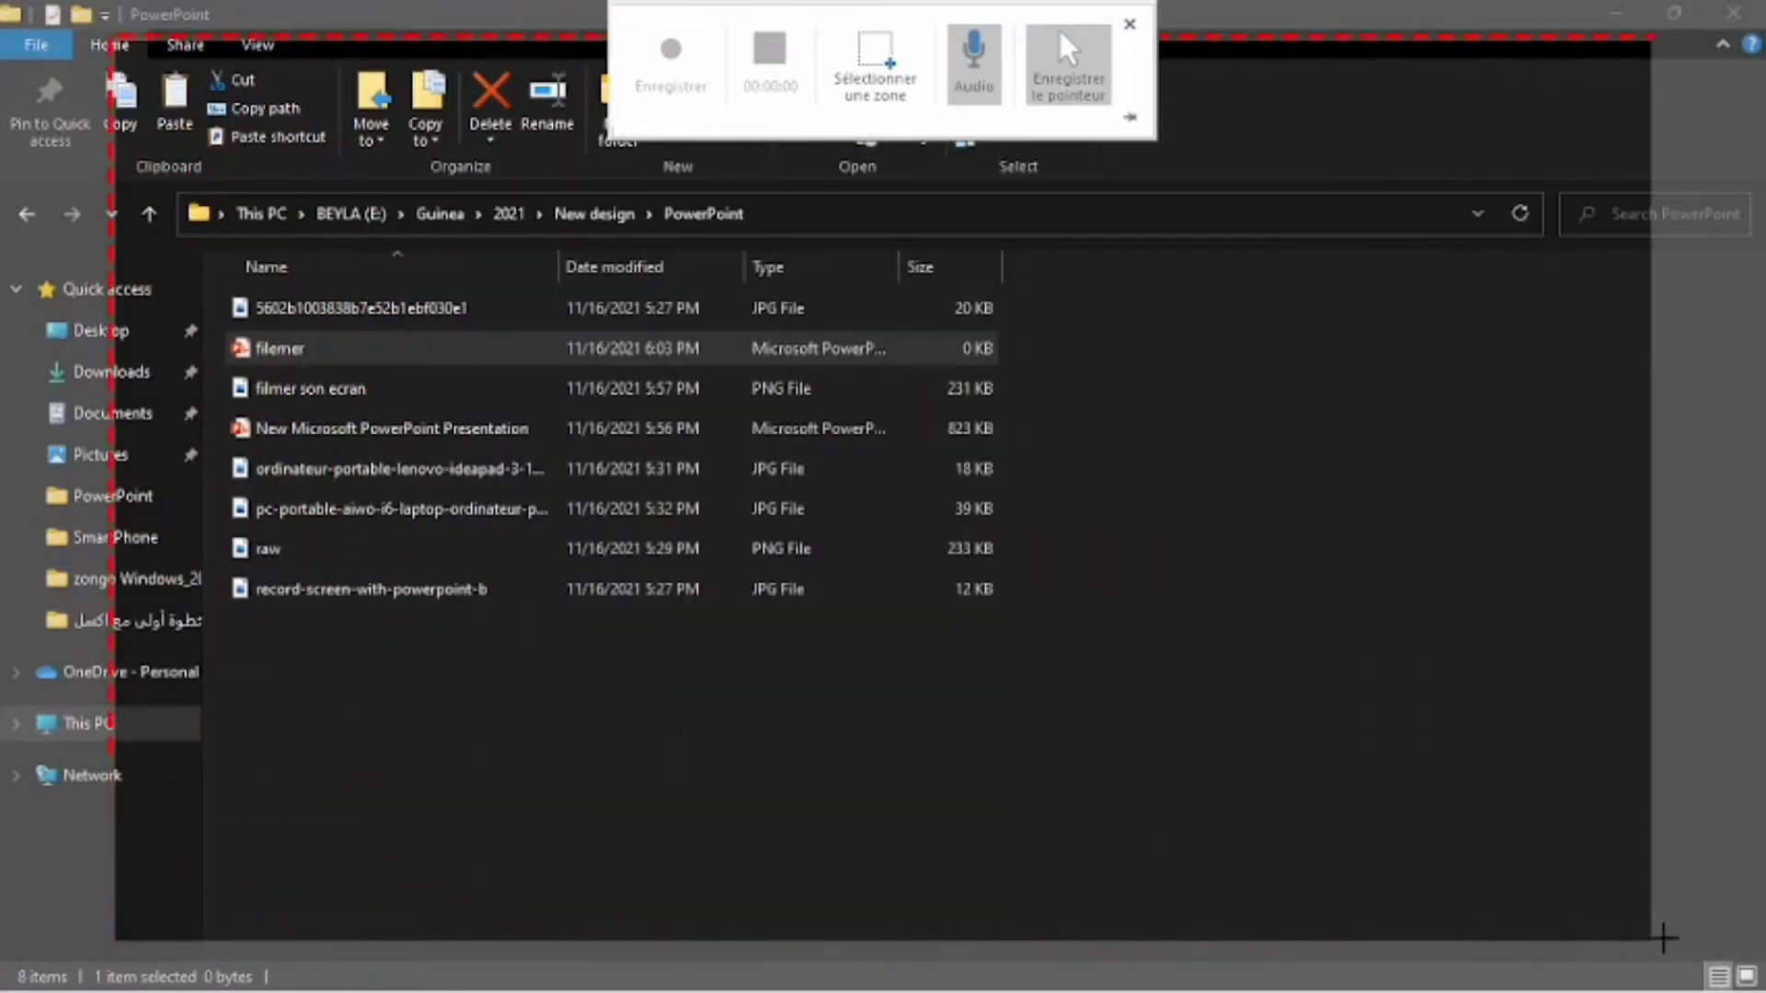
{"action": "left_click_drag", "start_coordinate": [1448, 942], "coordinate": [1751, 939]}
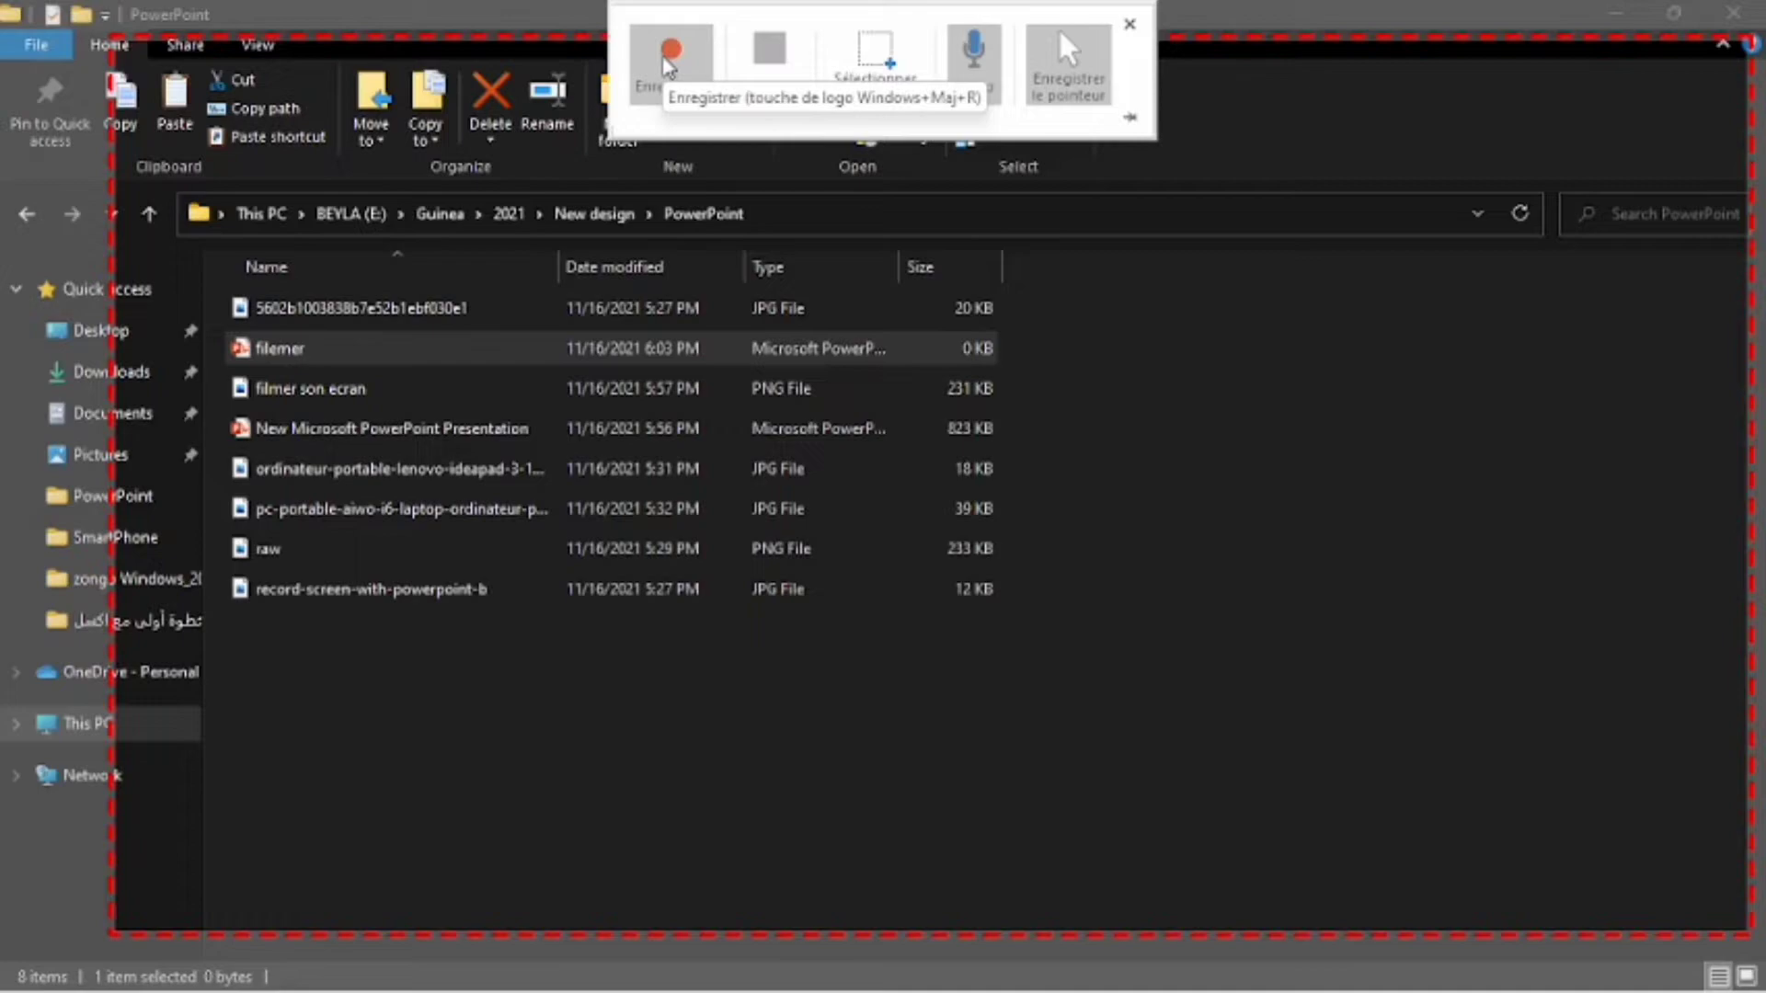
- Start recording, then select the New Microsoft PowerPoint Presentation file in Explorer
{"action": "left_click", "coordinate": [669, 64]}
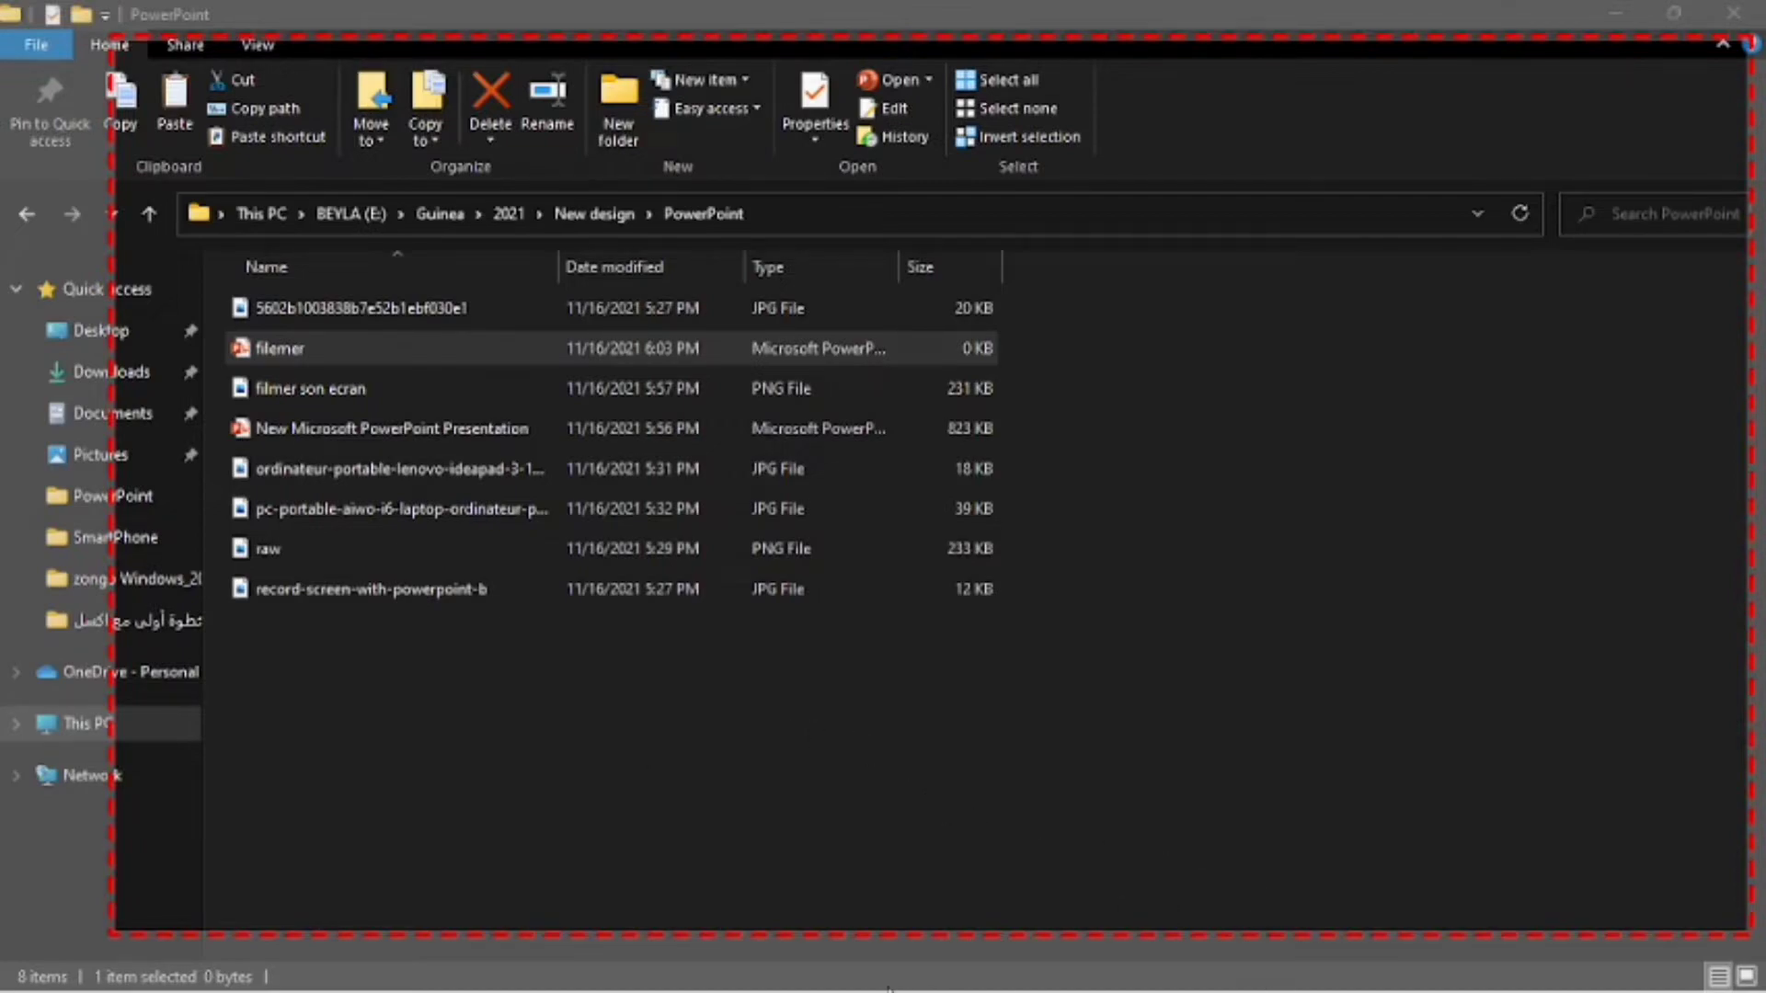
{"action": "left_click", "coordinate": [348, 432]}
{"action": "double_click", "coordinate": [348, 434]}
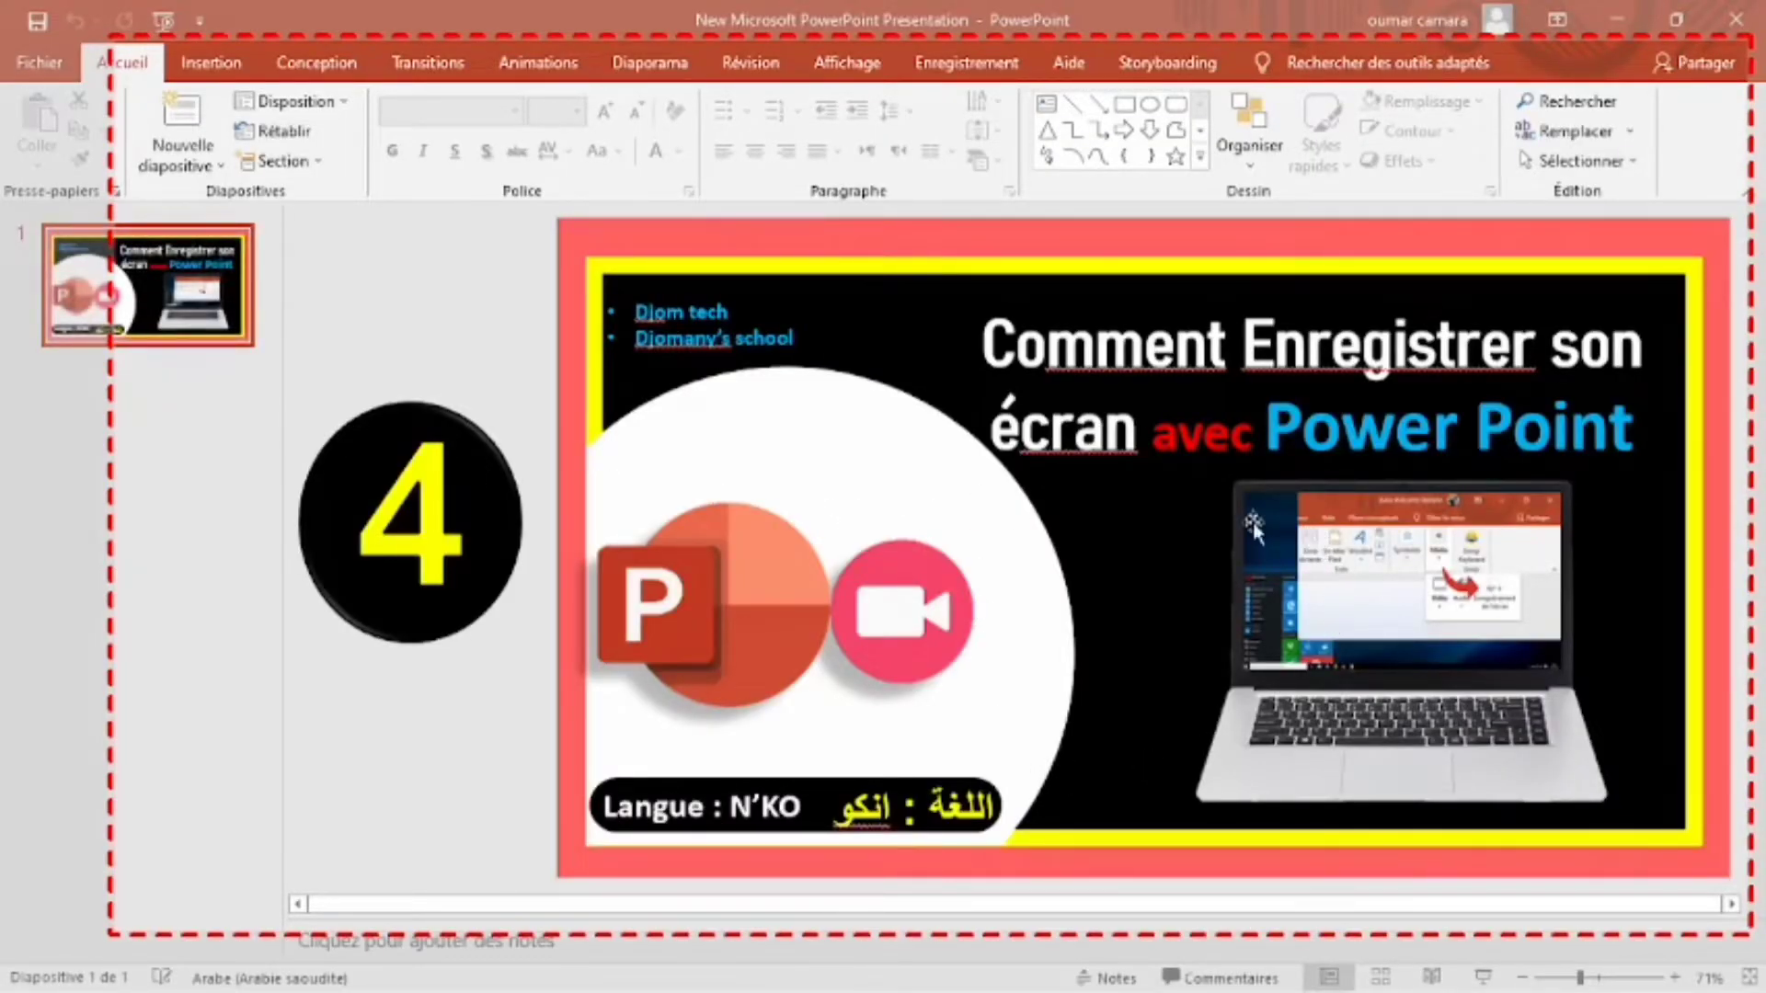
{"action": "left_click", "coordinate": [210, 64]}
{"action": "left_click", "coordinate": [322, 64]}
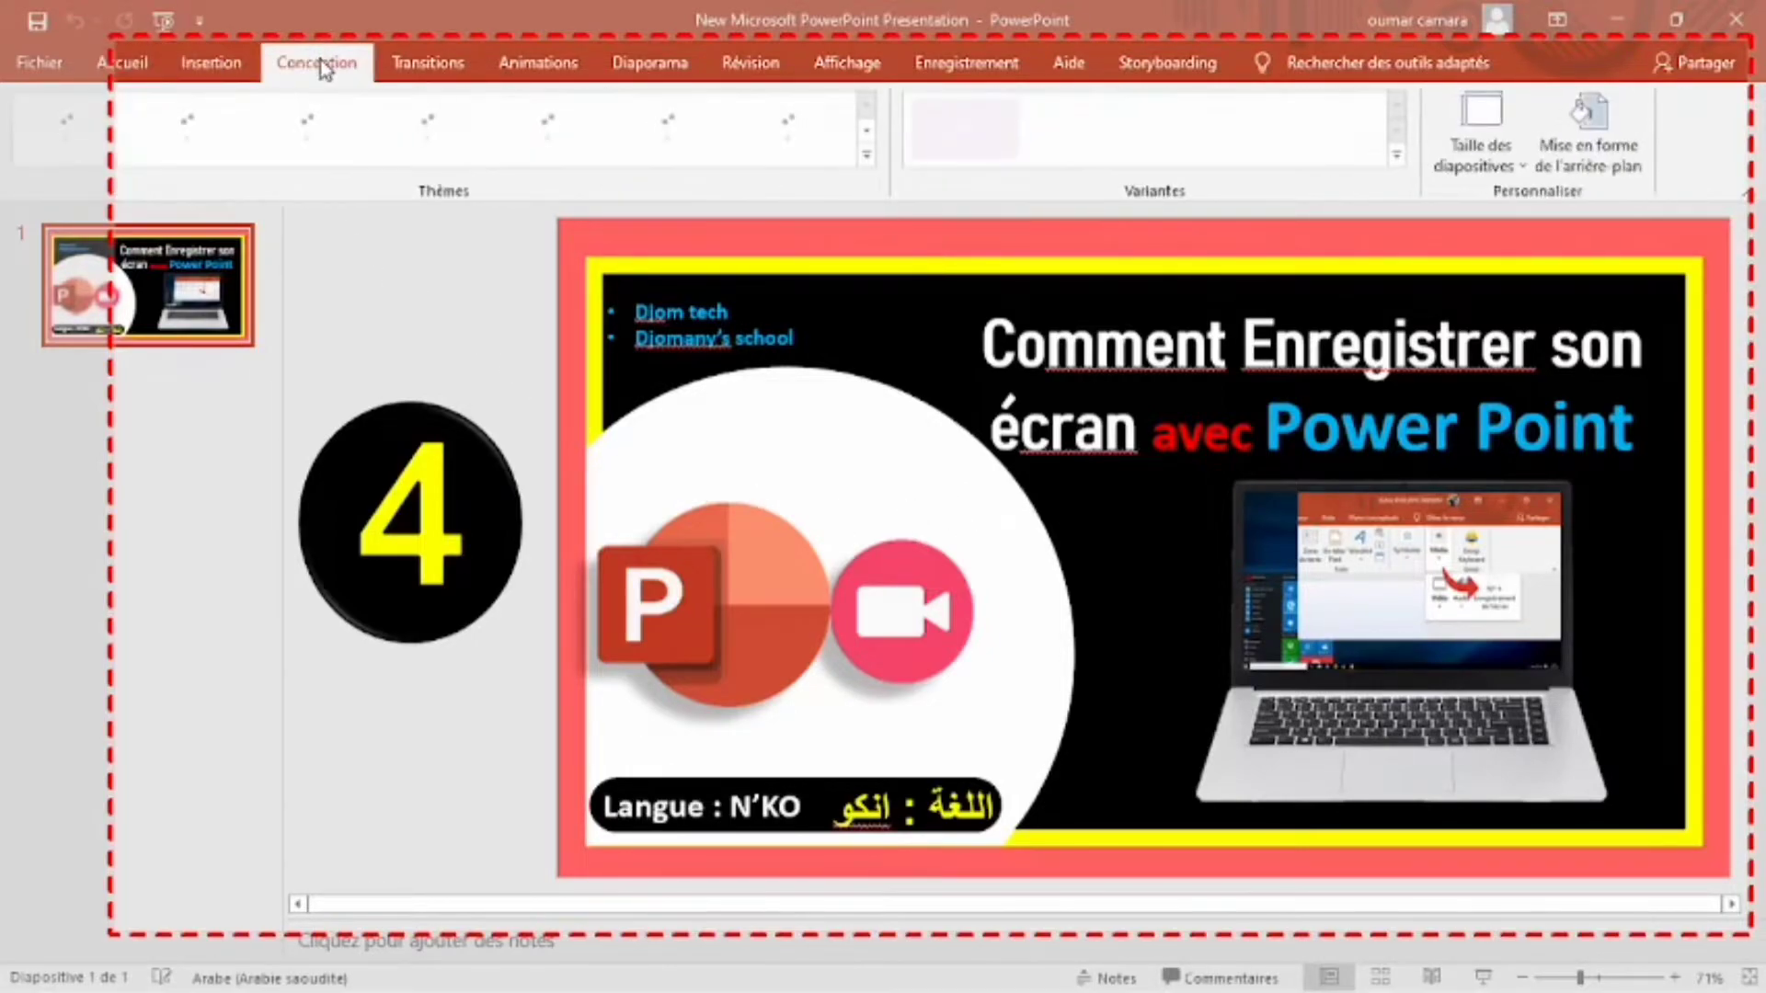
{"action": "left_click", "coordinate": [441, 66]}
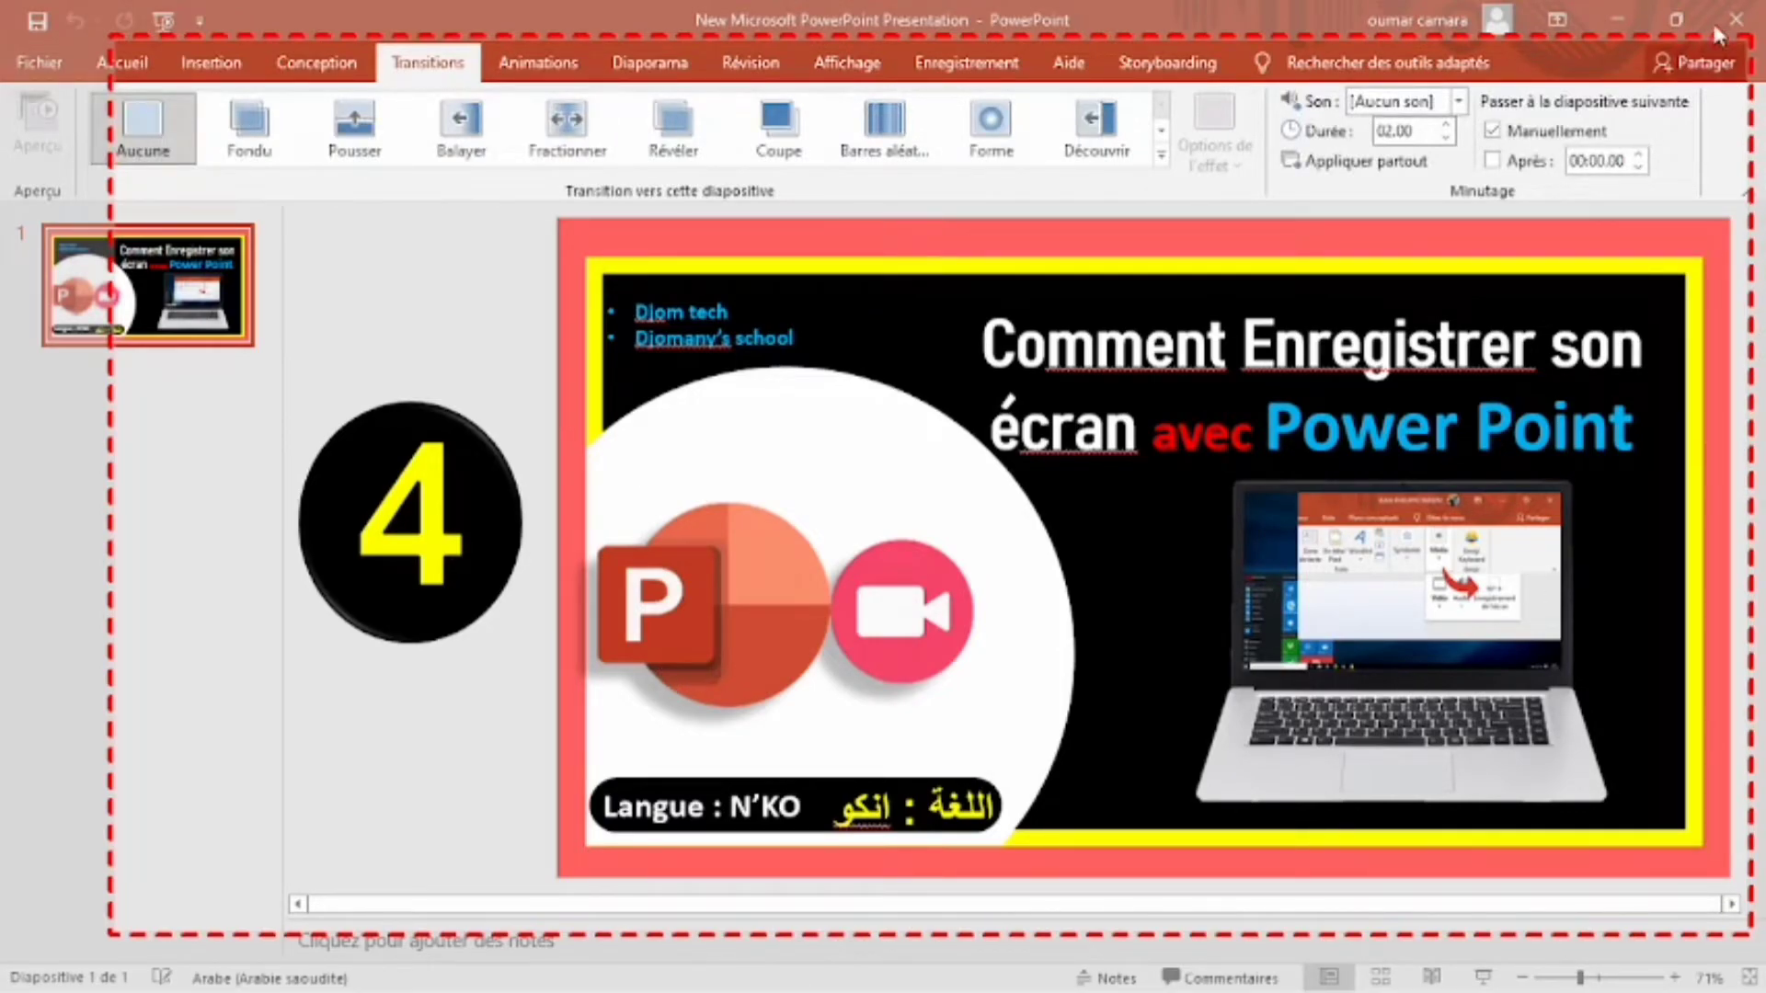
{"action": "left_click", "coordinate": [1741, 16]}
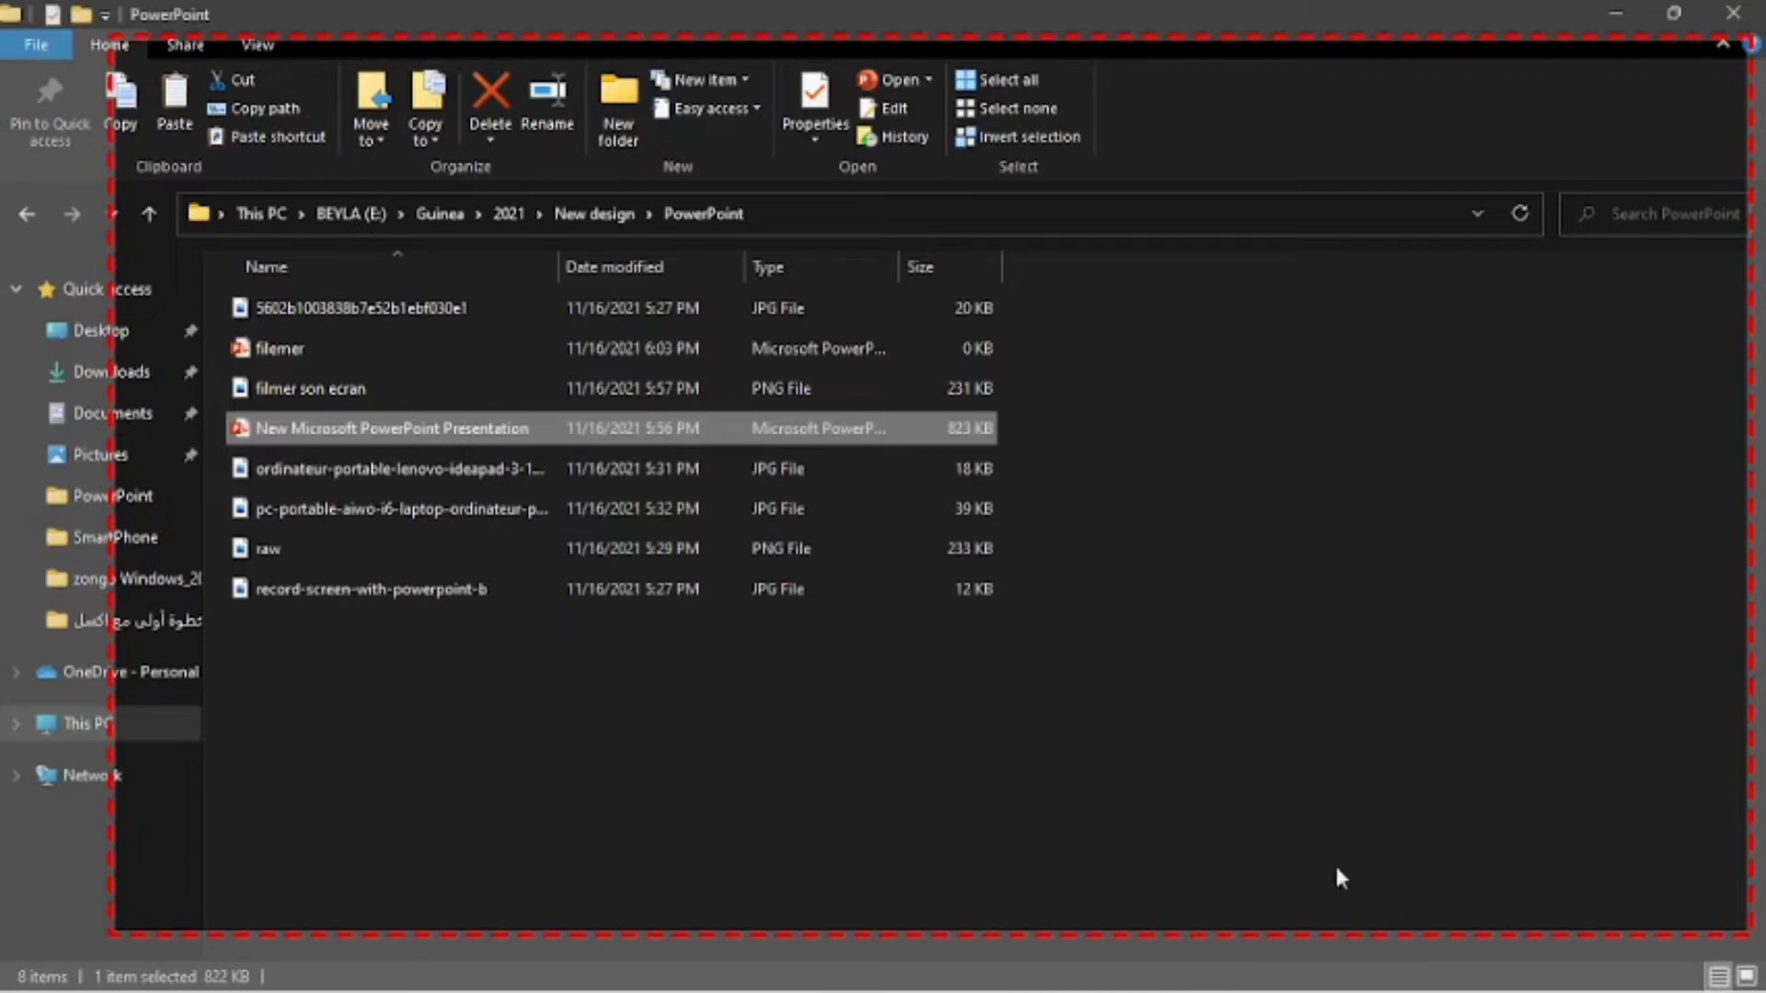
- Close File Explorer and Photos, then open the book Excel workbook from the desktop
{"action": "left_click", "coordinate": [1736, 12]}
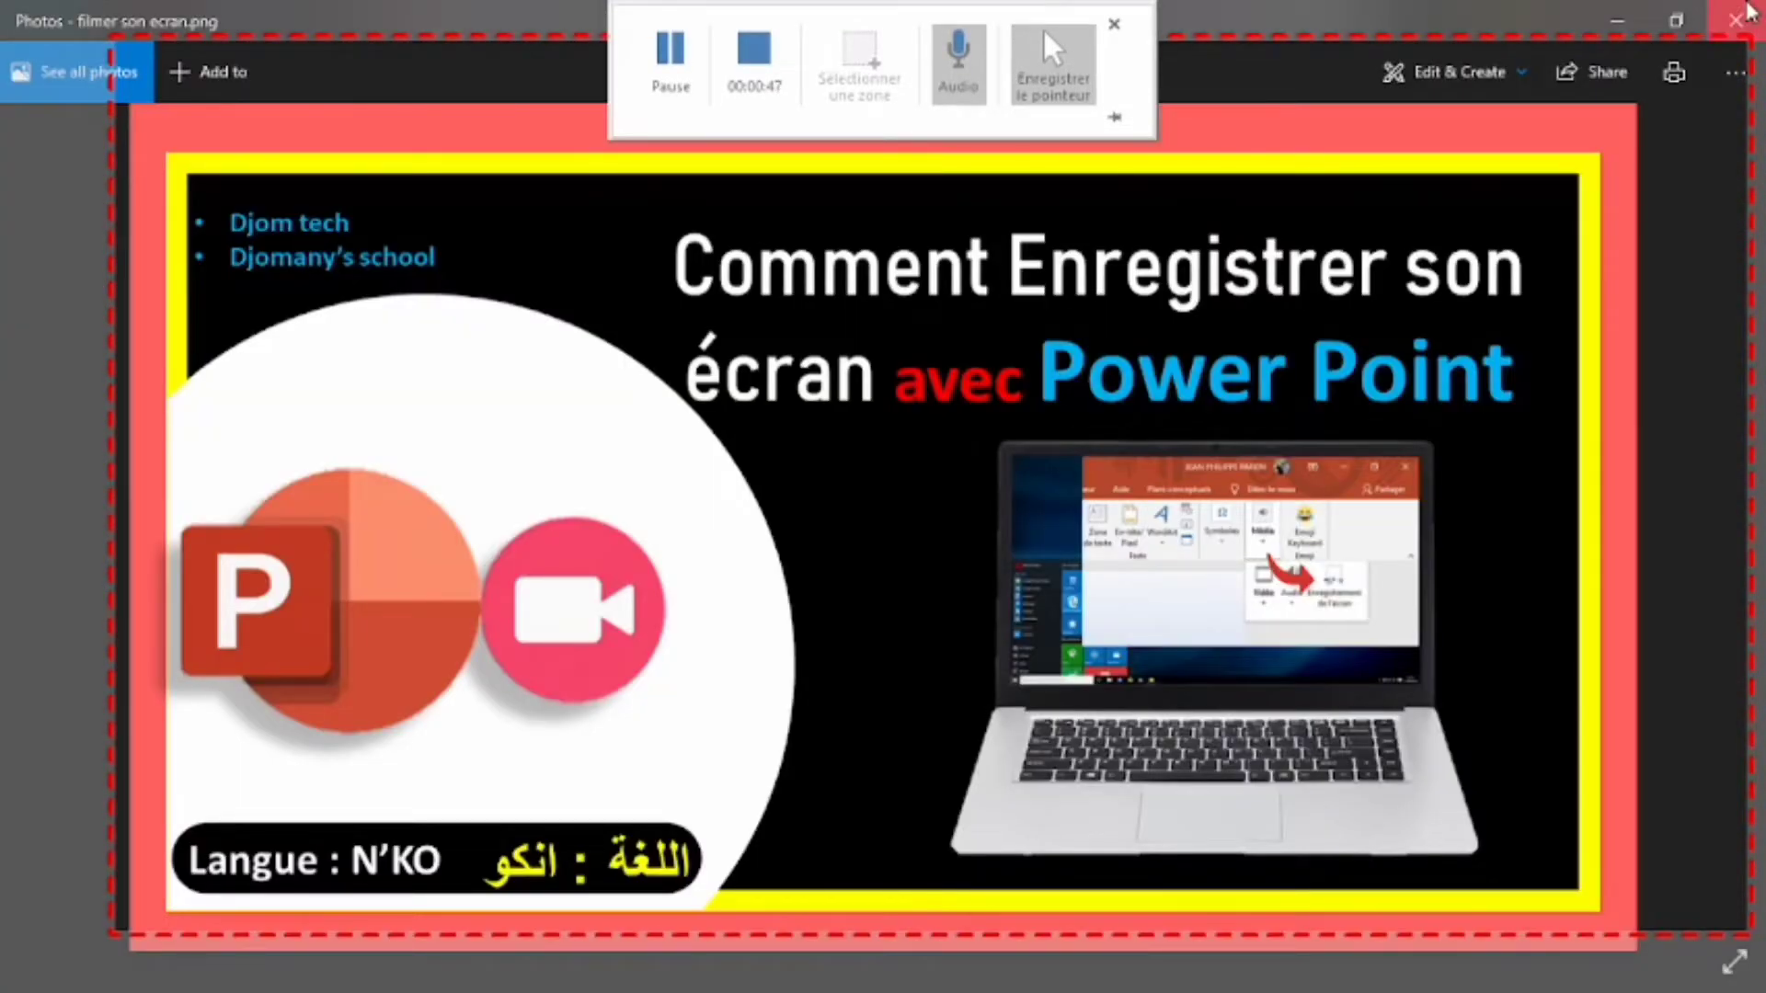
{"action": "left_click", "coordinate": [1743, 17]}
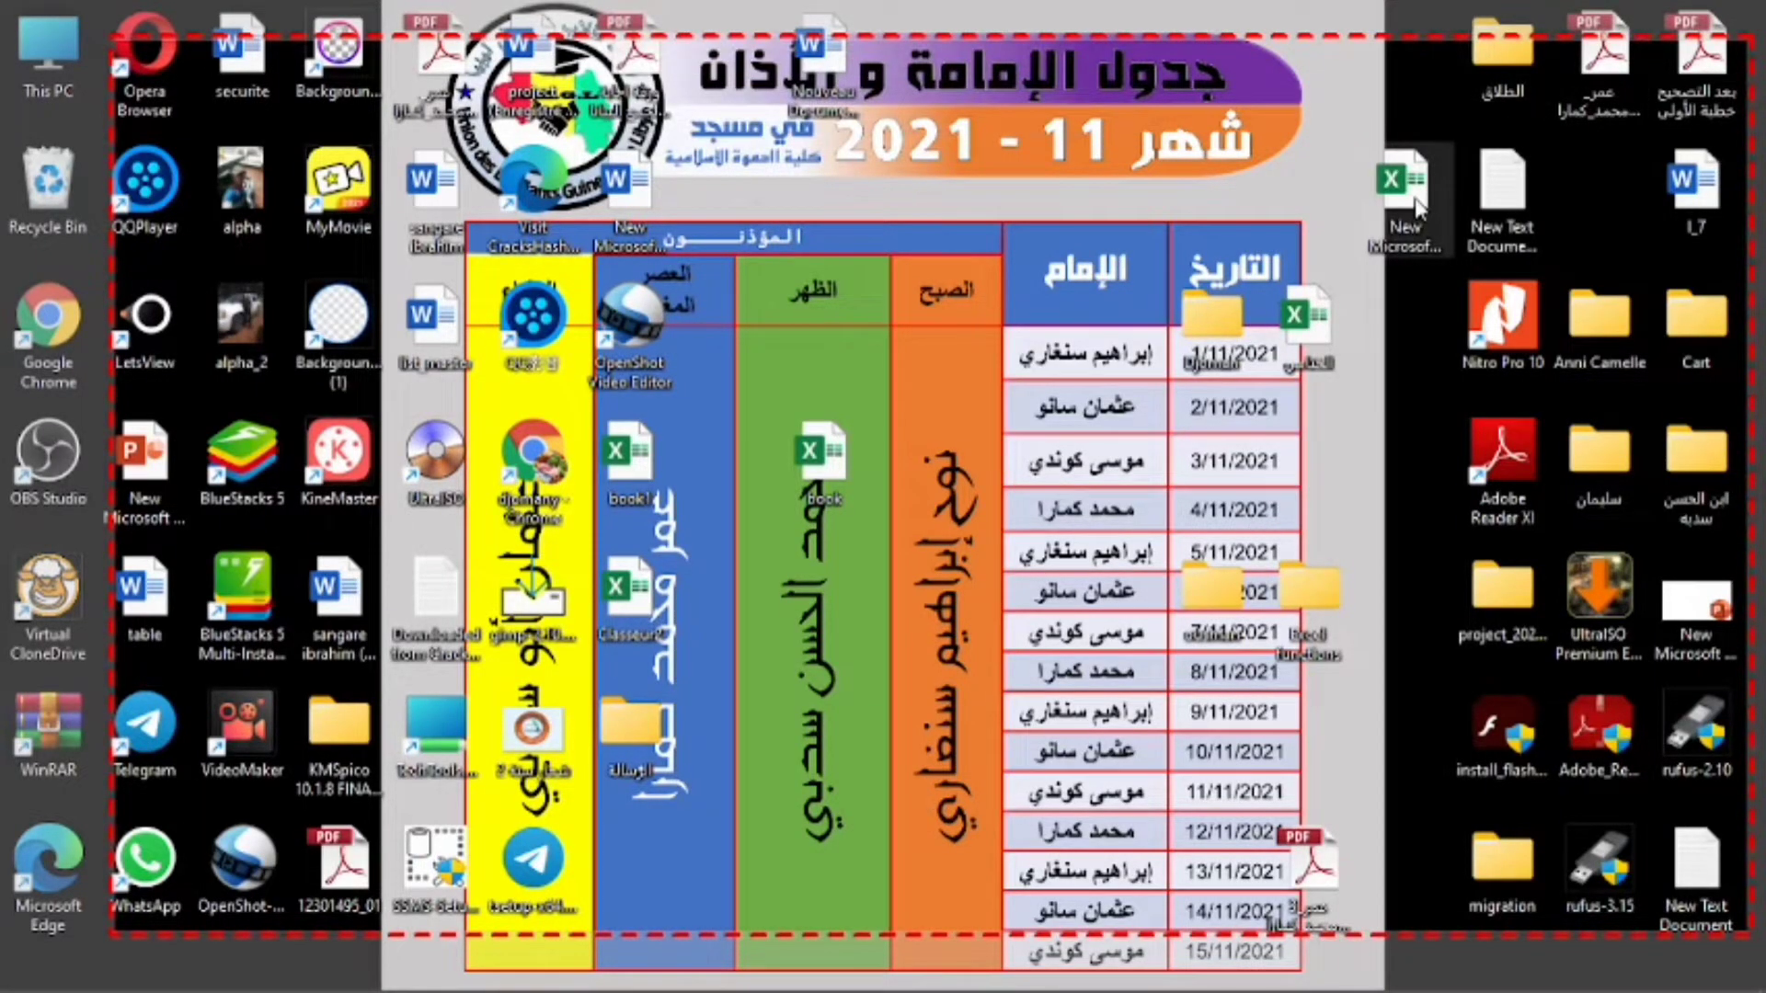
{"action": "double_click", "coordinate": [823, 460]}
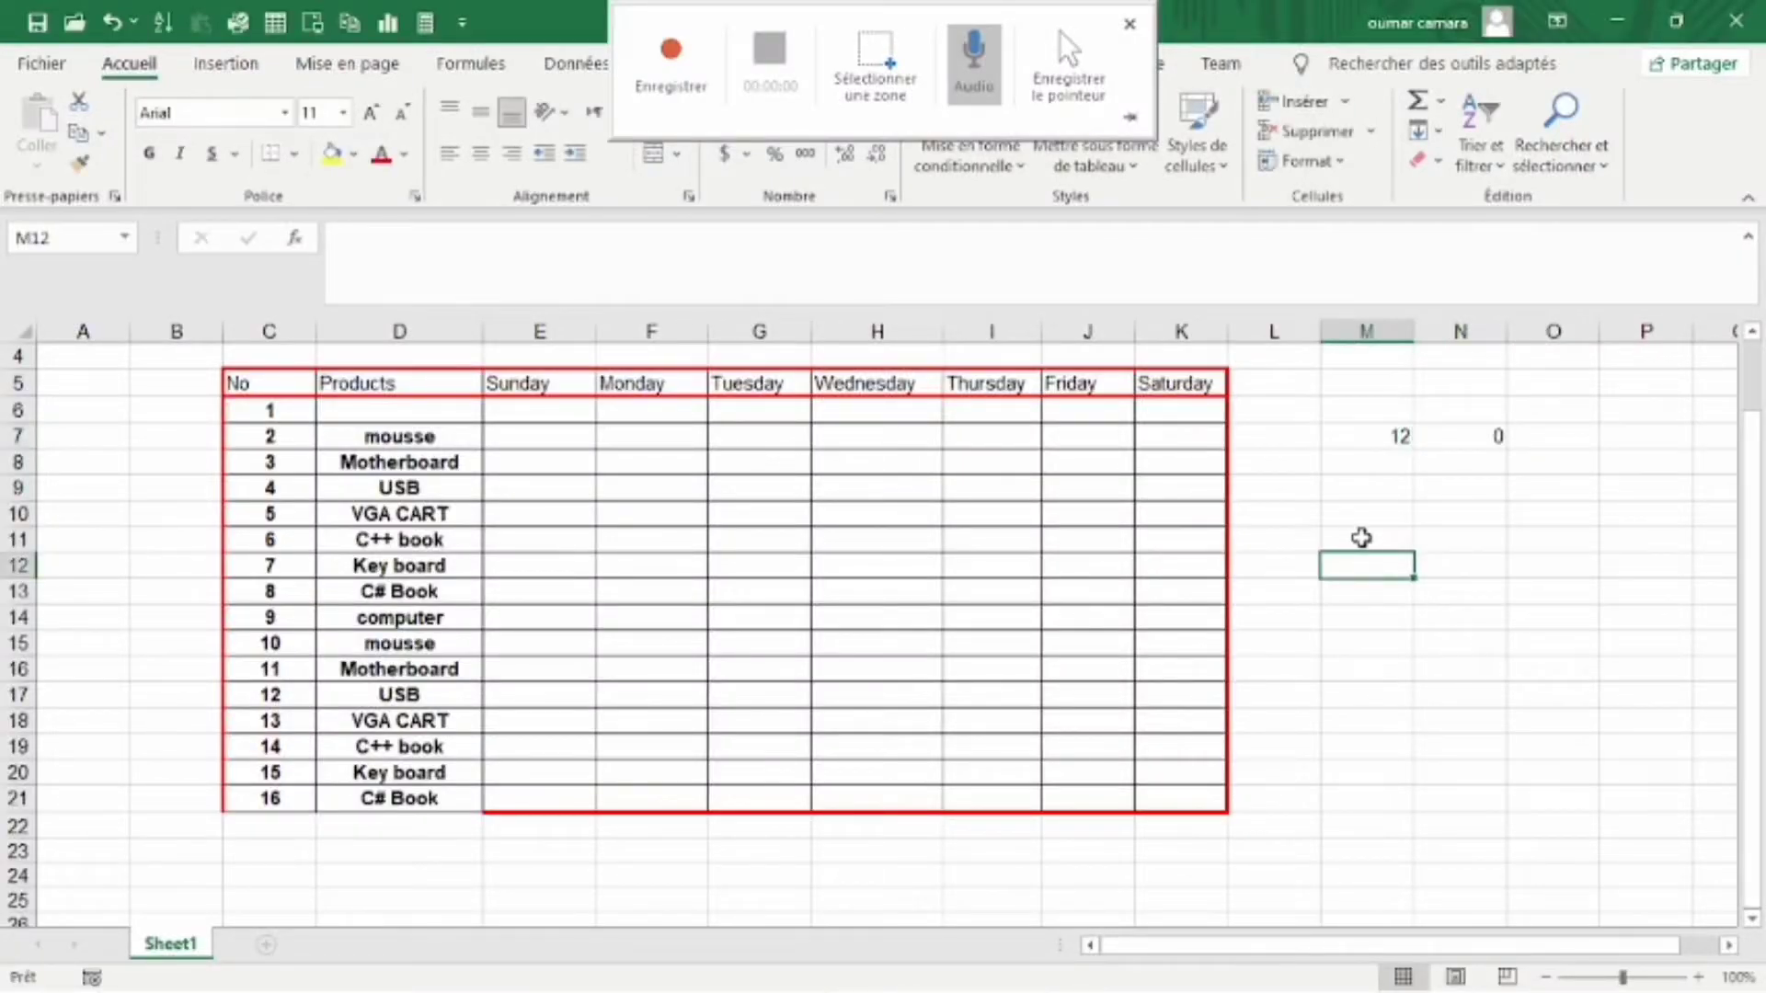
- Merge M11:N11, enter the heading 'Addition' and enlarge it to size 22
{"action": "left_click_drag", "start_coordinate": [1361, 538], "coordinate": [1471, 538]}
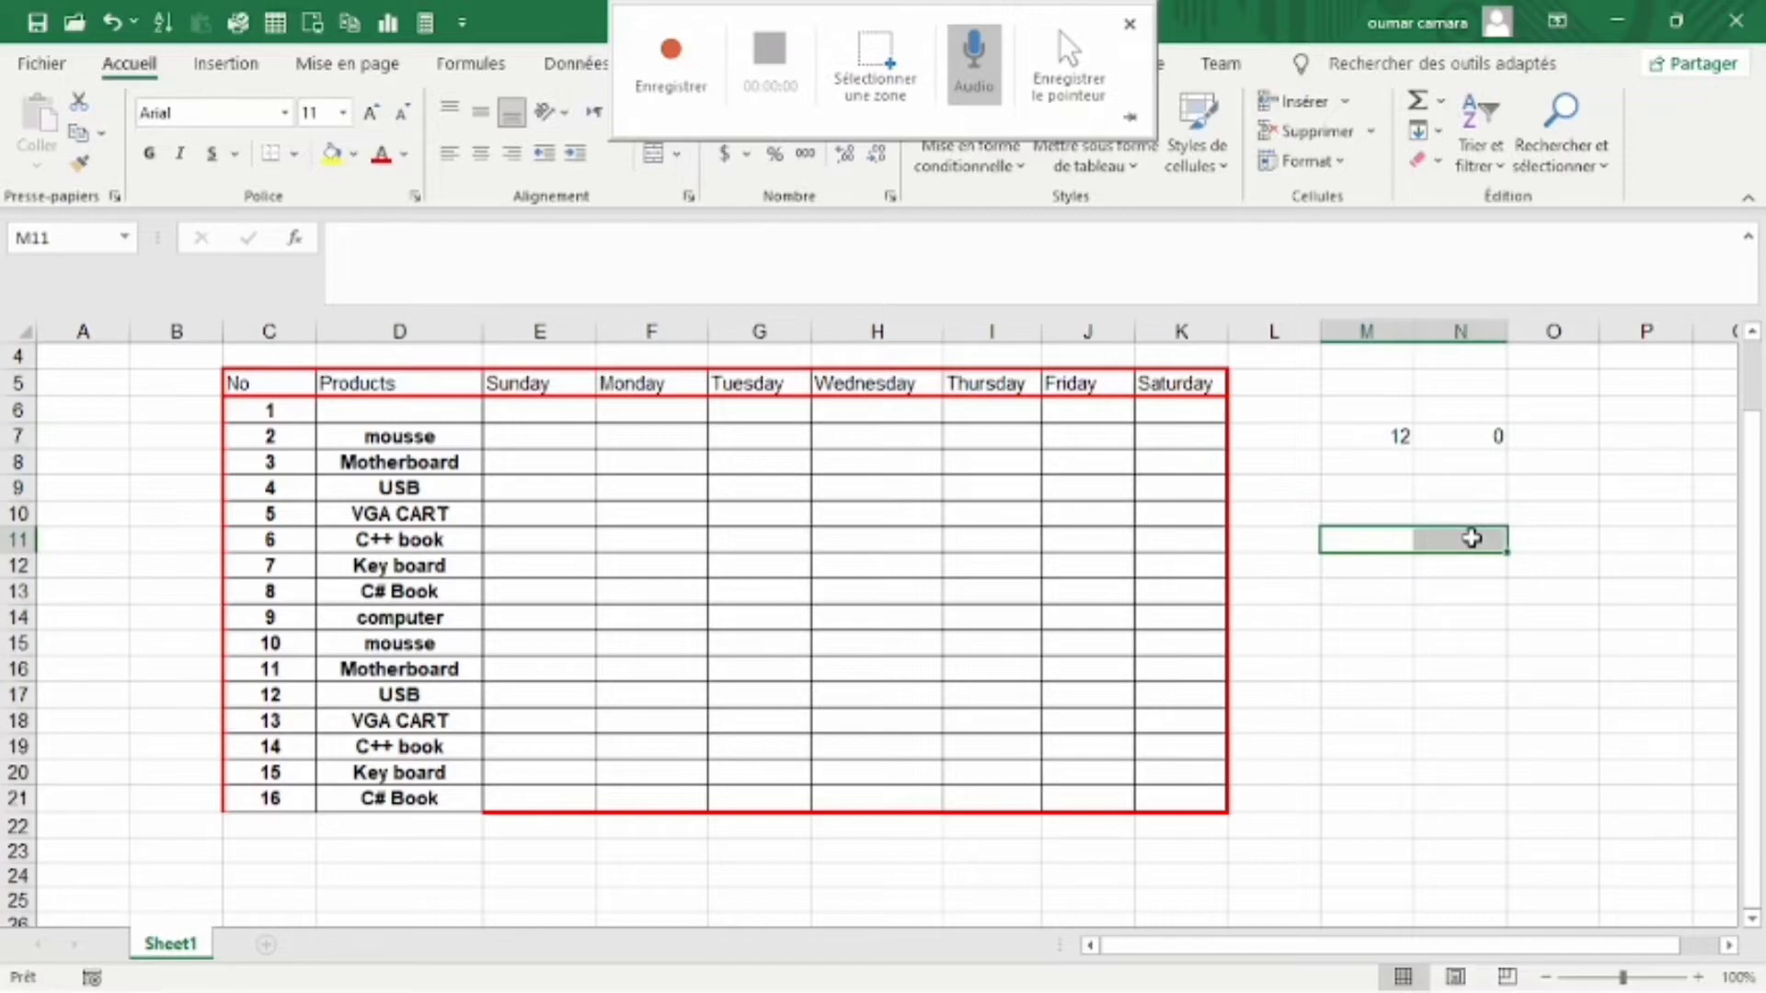
{"action": "left_click", "coordinate": [653, 157]}
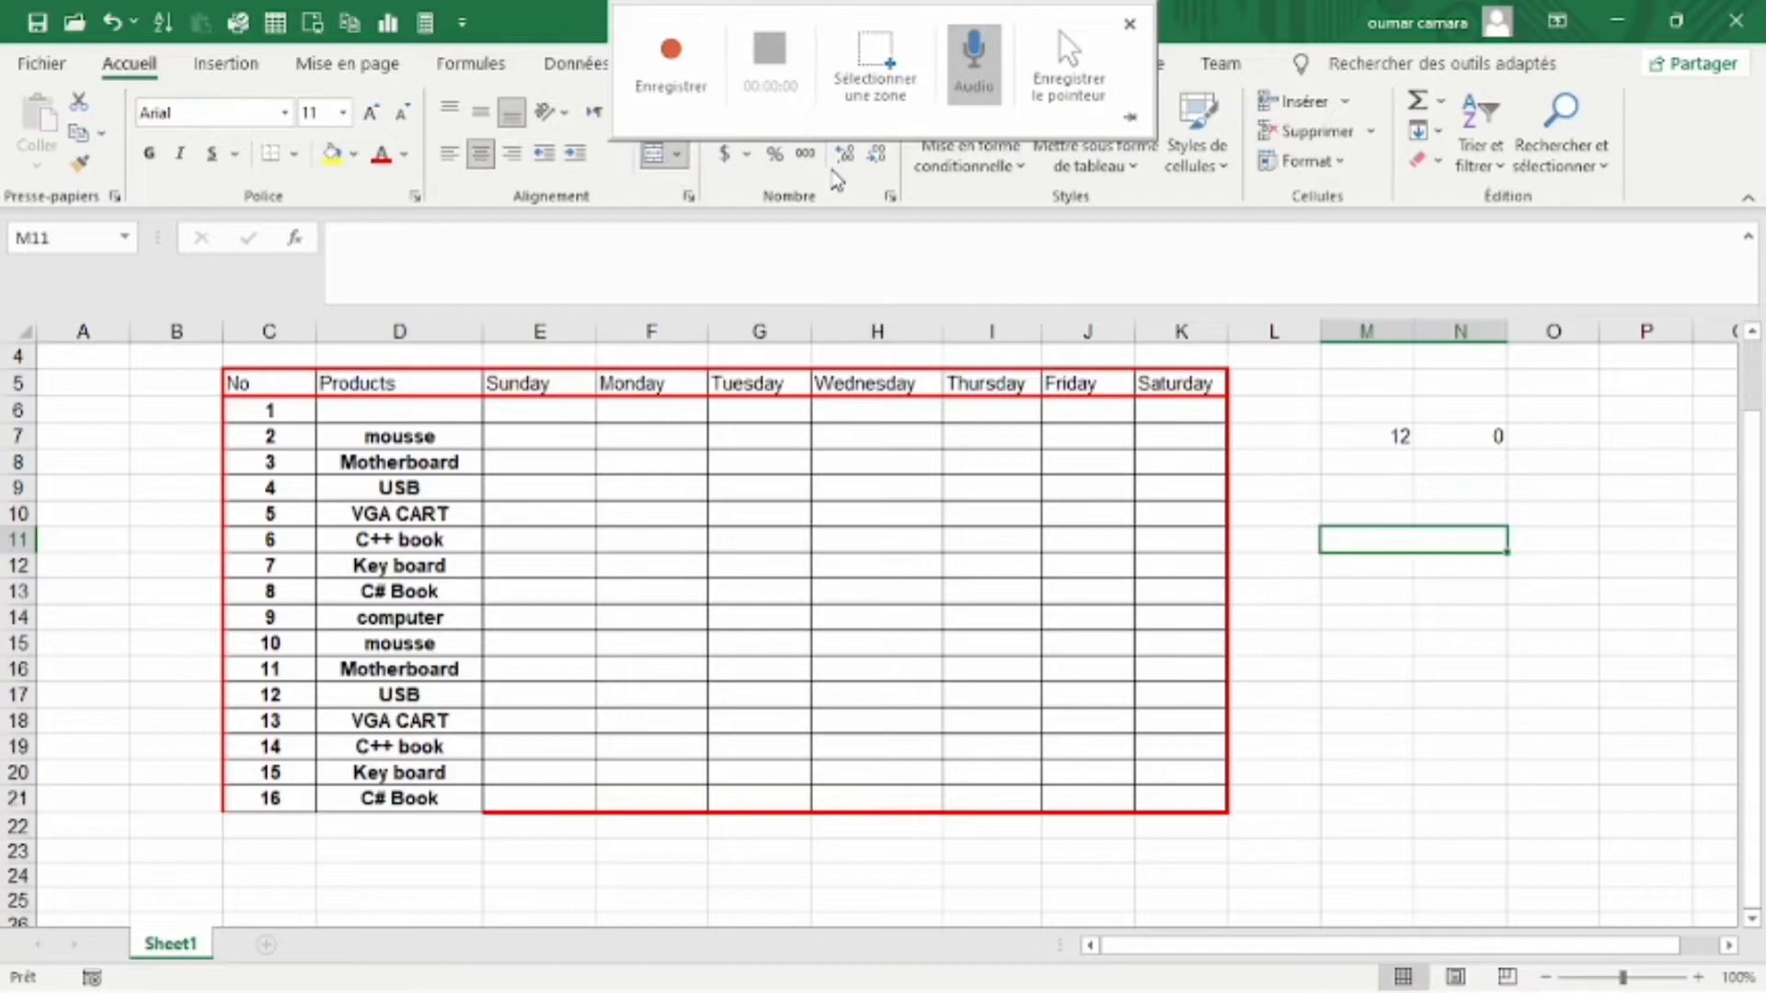
{"action": "type", "text": "A"}
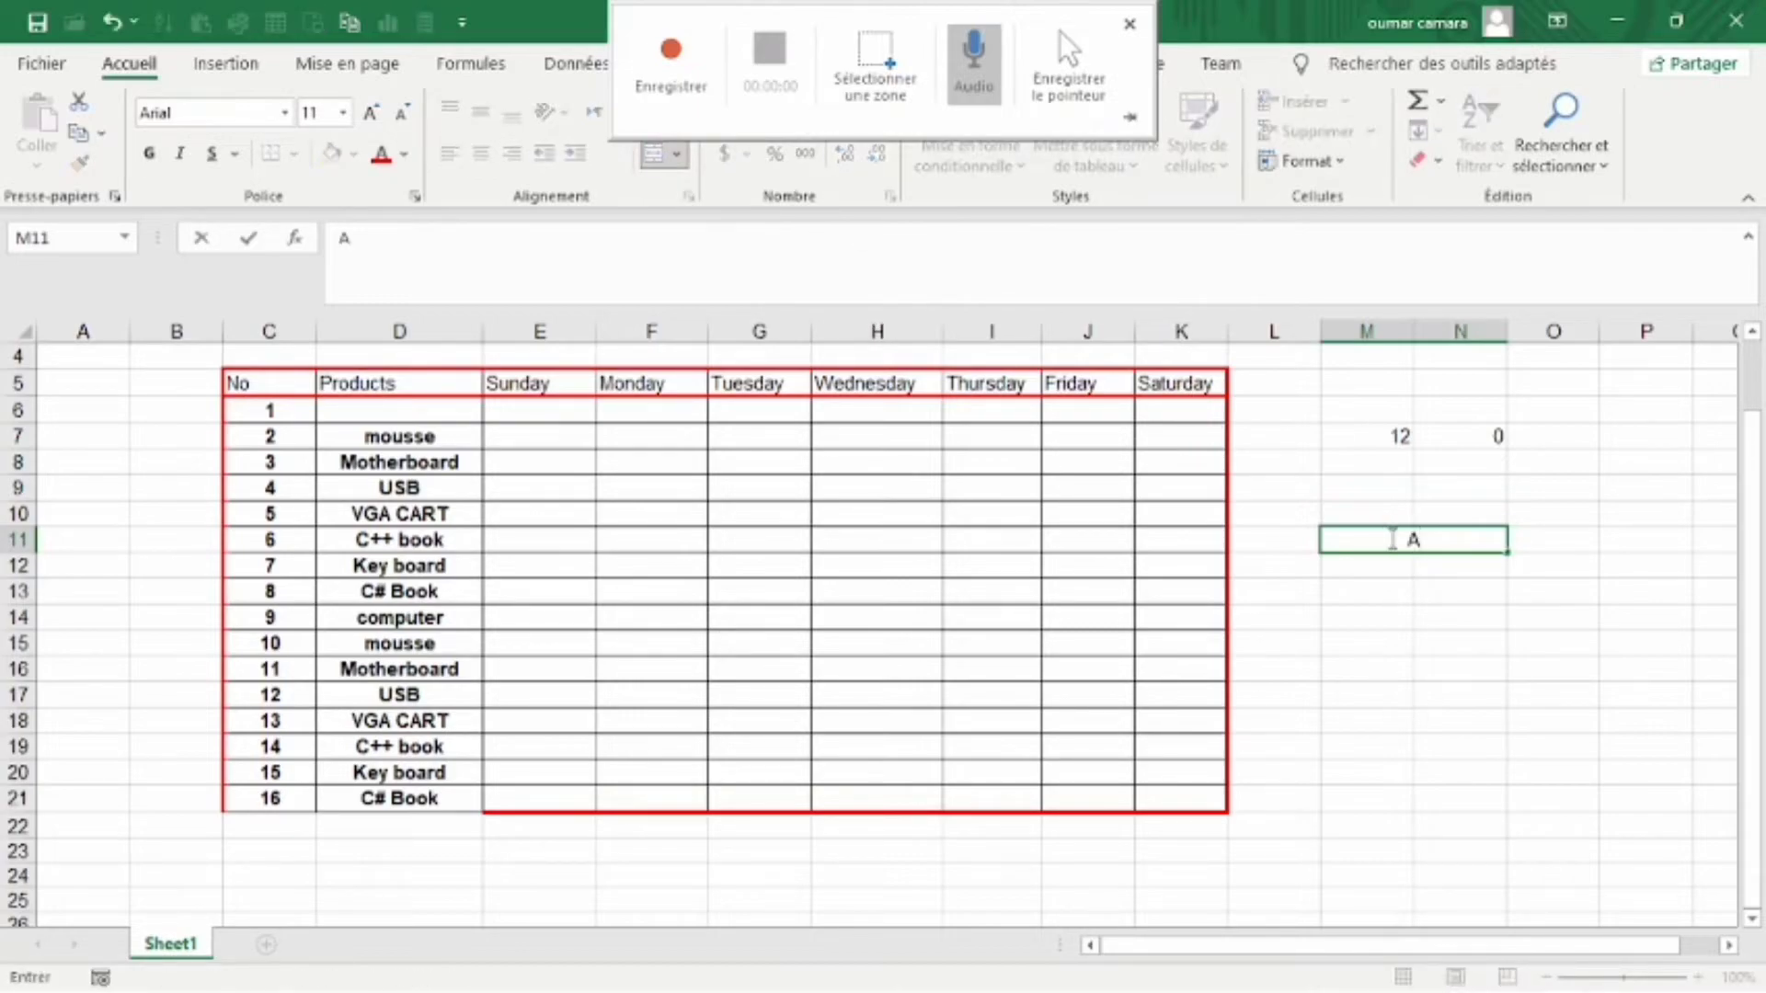
{"action": "type", "text": "ddition"}
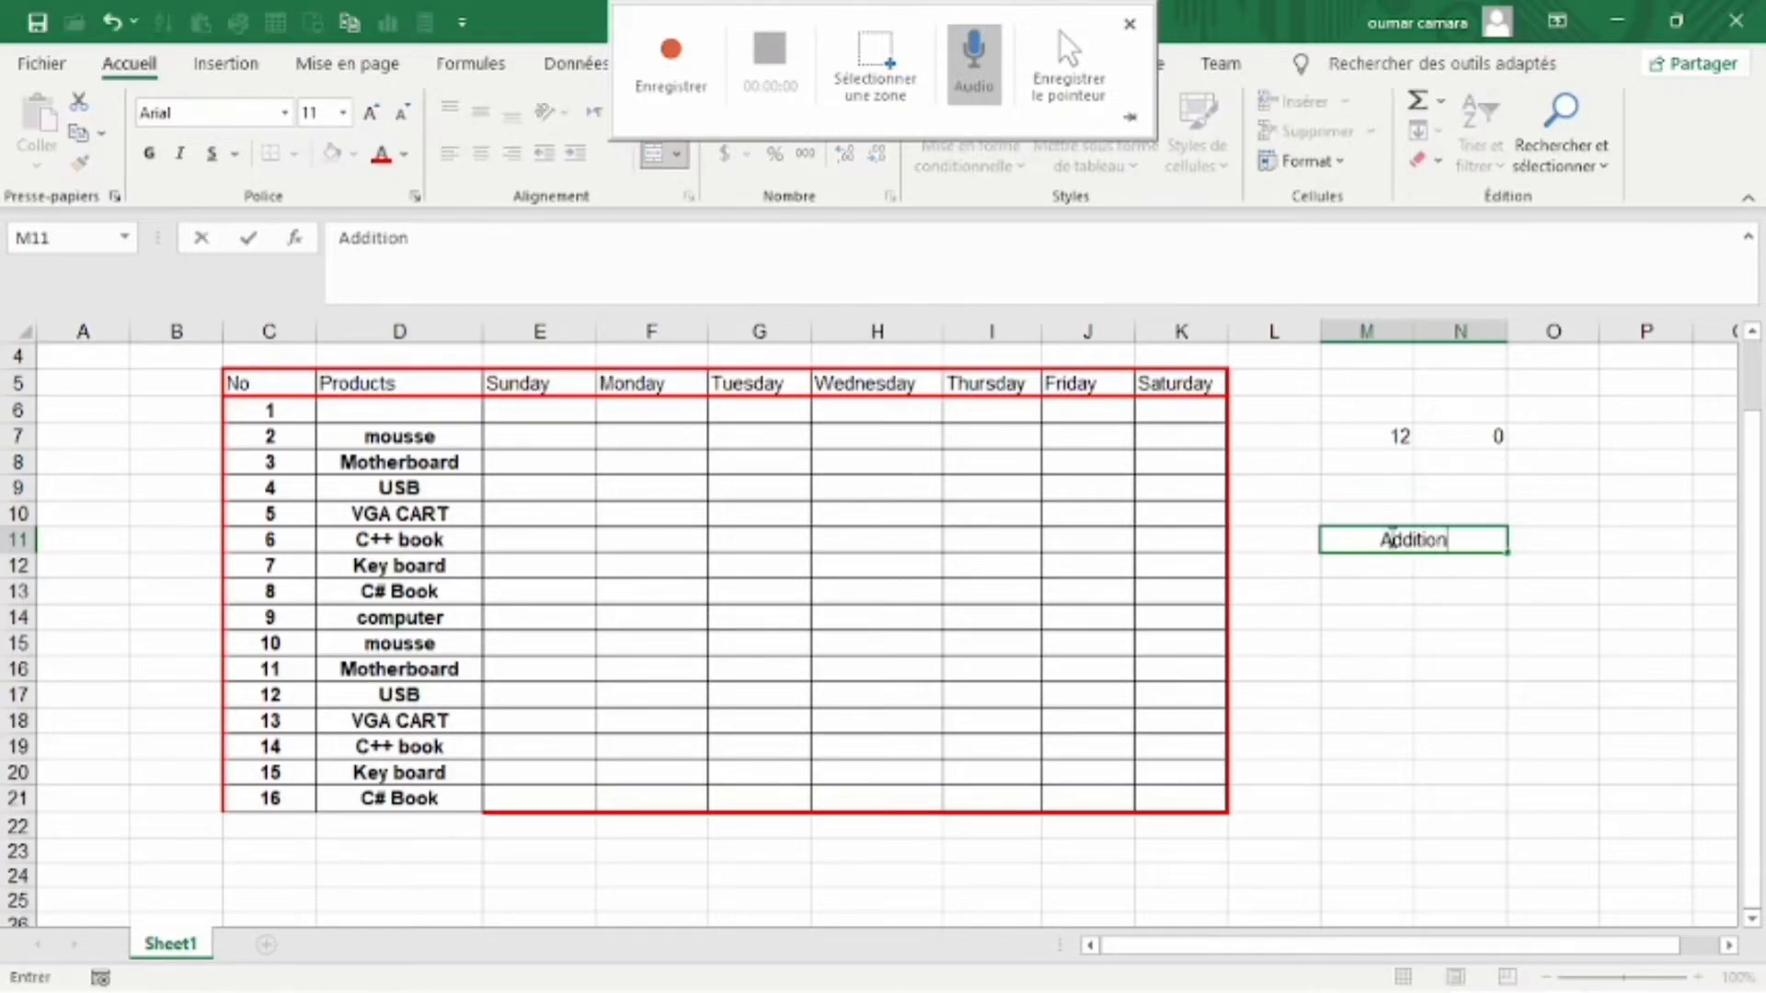
{"action": "left_click_drag", "start_coordinate": [1453, 541], "coordinate": [1368, 516]}
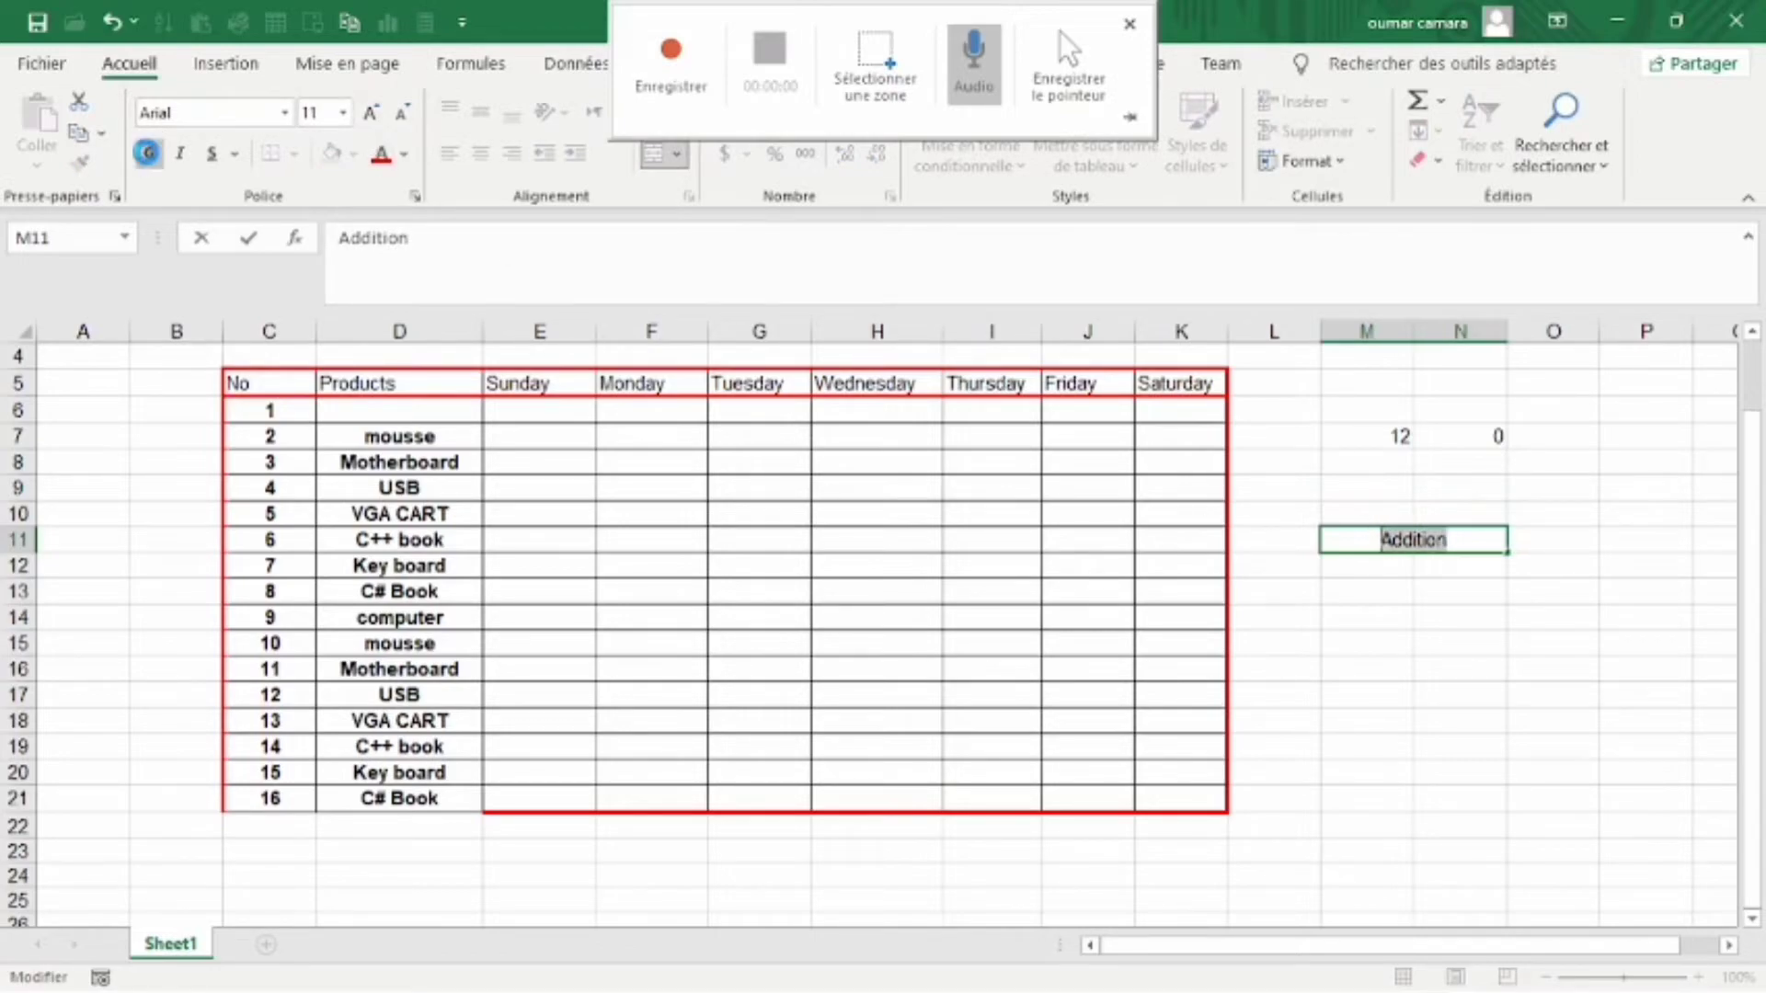
{"action": "left_click", "coordinate": [371, 112]}
{"action": "left_click", "coordinate": [371, 112]}
{"action": "left_click", "coordinate": [370, 112]}
{"action": "left_click", "coordinate": [370, 112]}
{"action": "left_click", "coordinate": [370, 112]}
{"action": "left_click", "coordinate": [370, 113]}
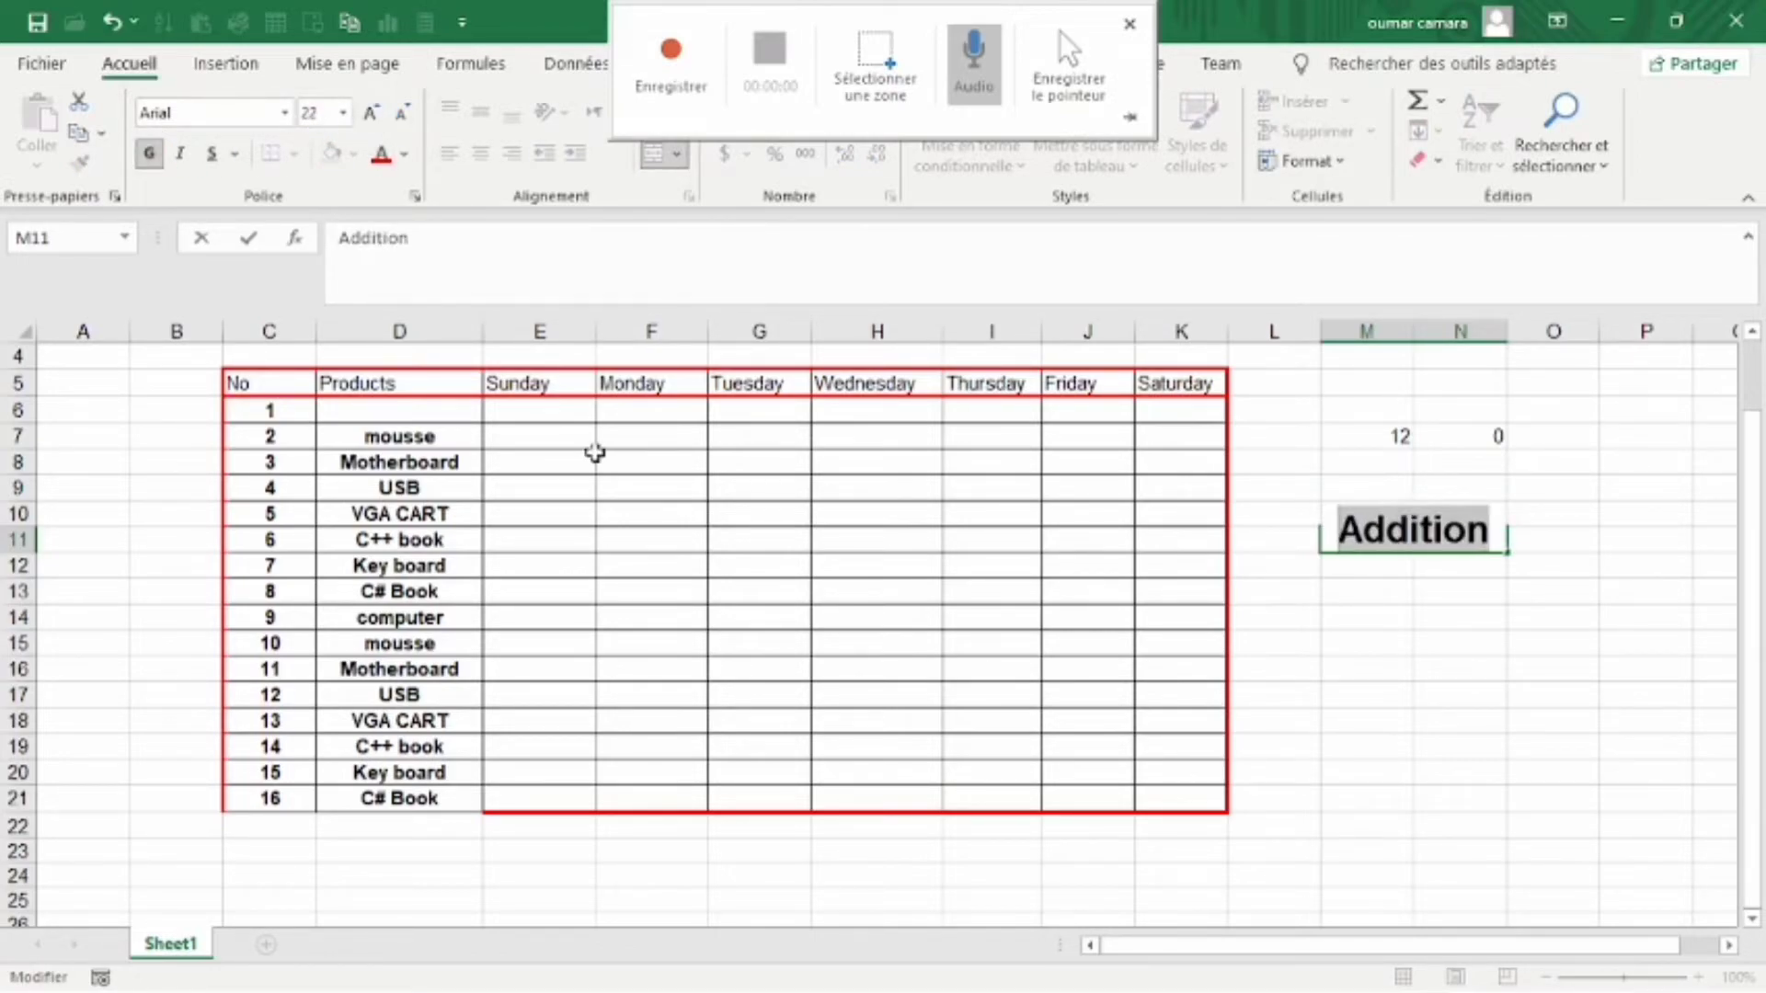
{"action": "left_click", "coordinate": [1362, 641]}
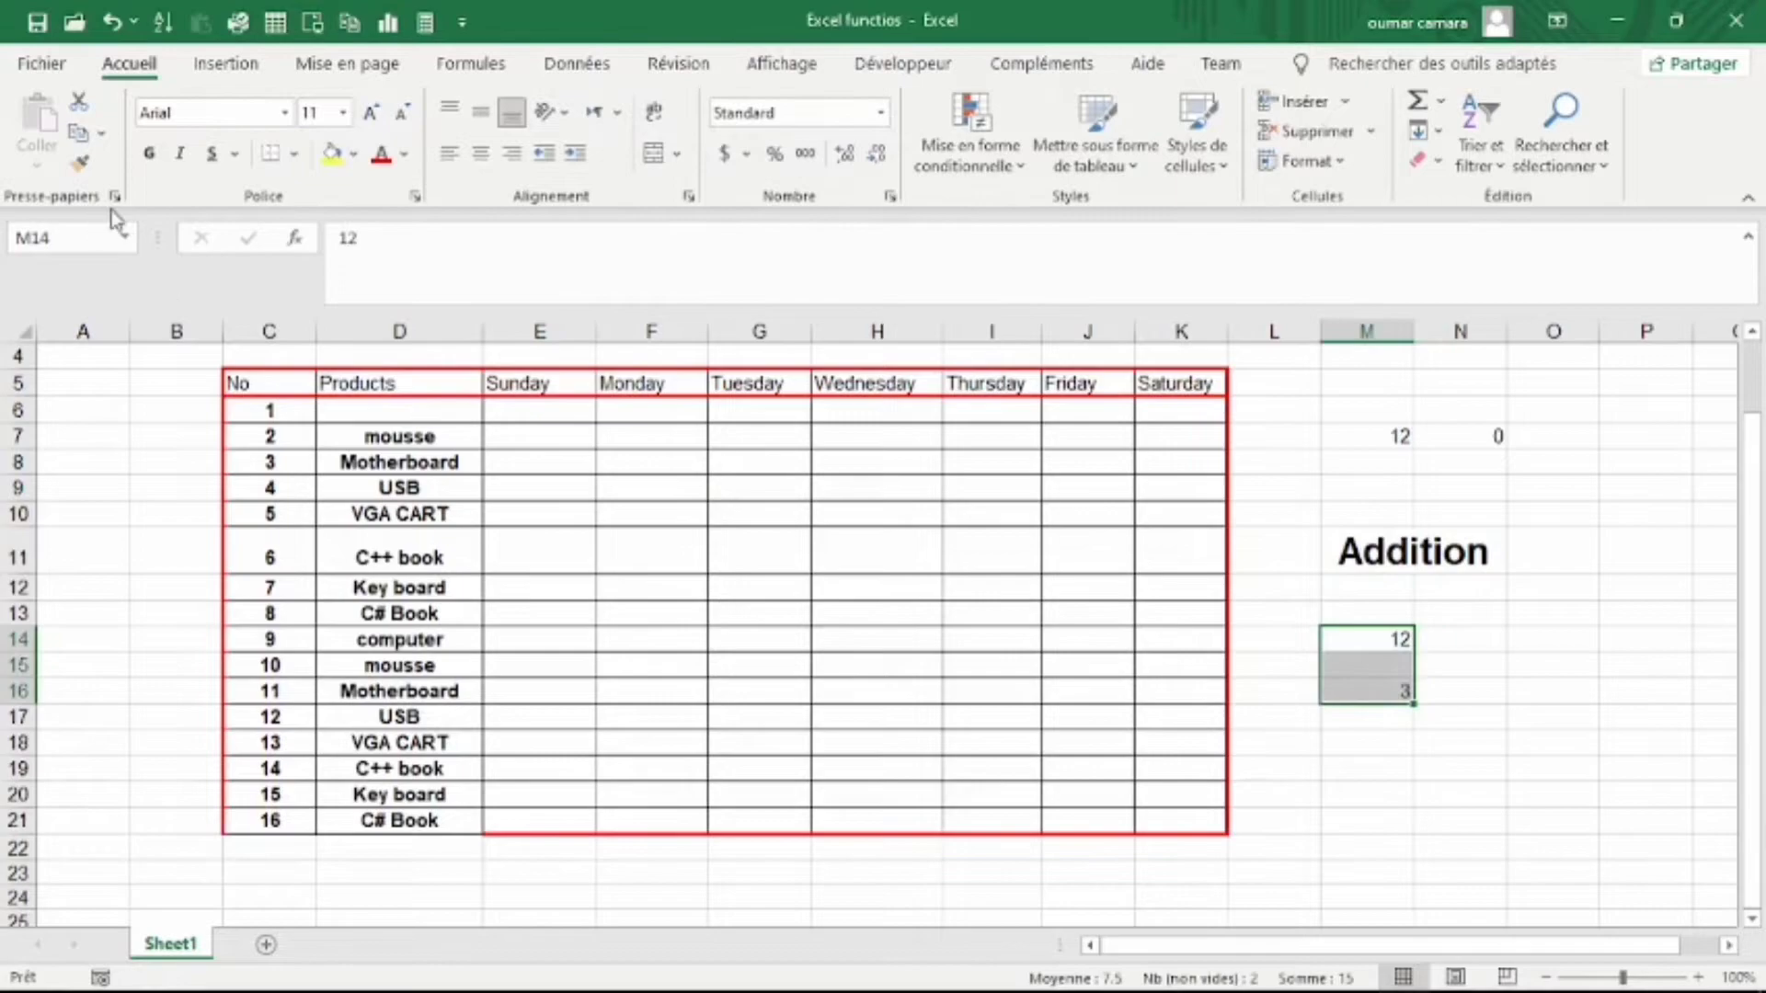
- Make the values 12 and 3 in M14:M16 bold and enlarge them to size 24
{"action": "left_click", "coordinate": [149, 153]}
{"action": "left_click", "coordinate": [371, 112]}
{"action": "left_click", "coordinate": [370, 112]}
{"action": "left_click", "coordinate": [371, 112]}
{"action": "left_click", "coordinate": [371, 112]}
{"action": "left_click", "coordinate": [371, 112]}
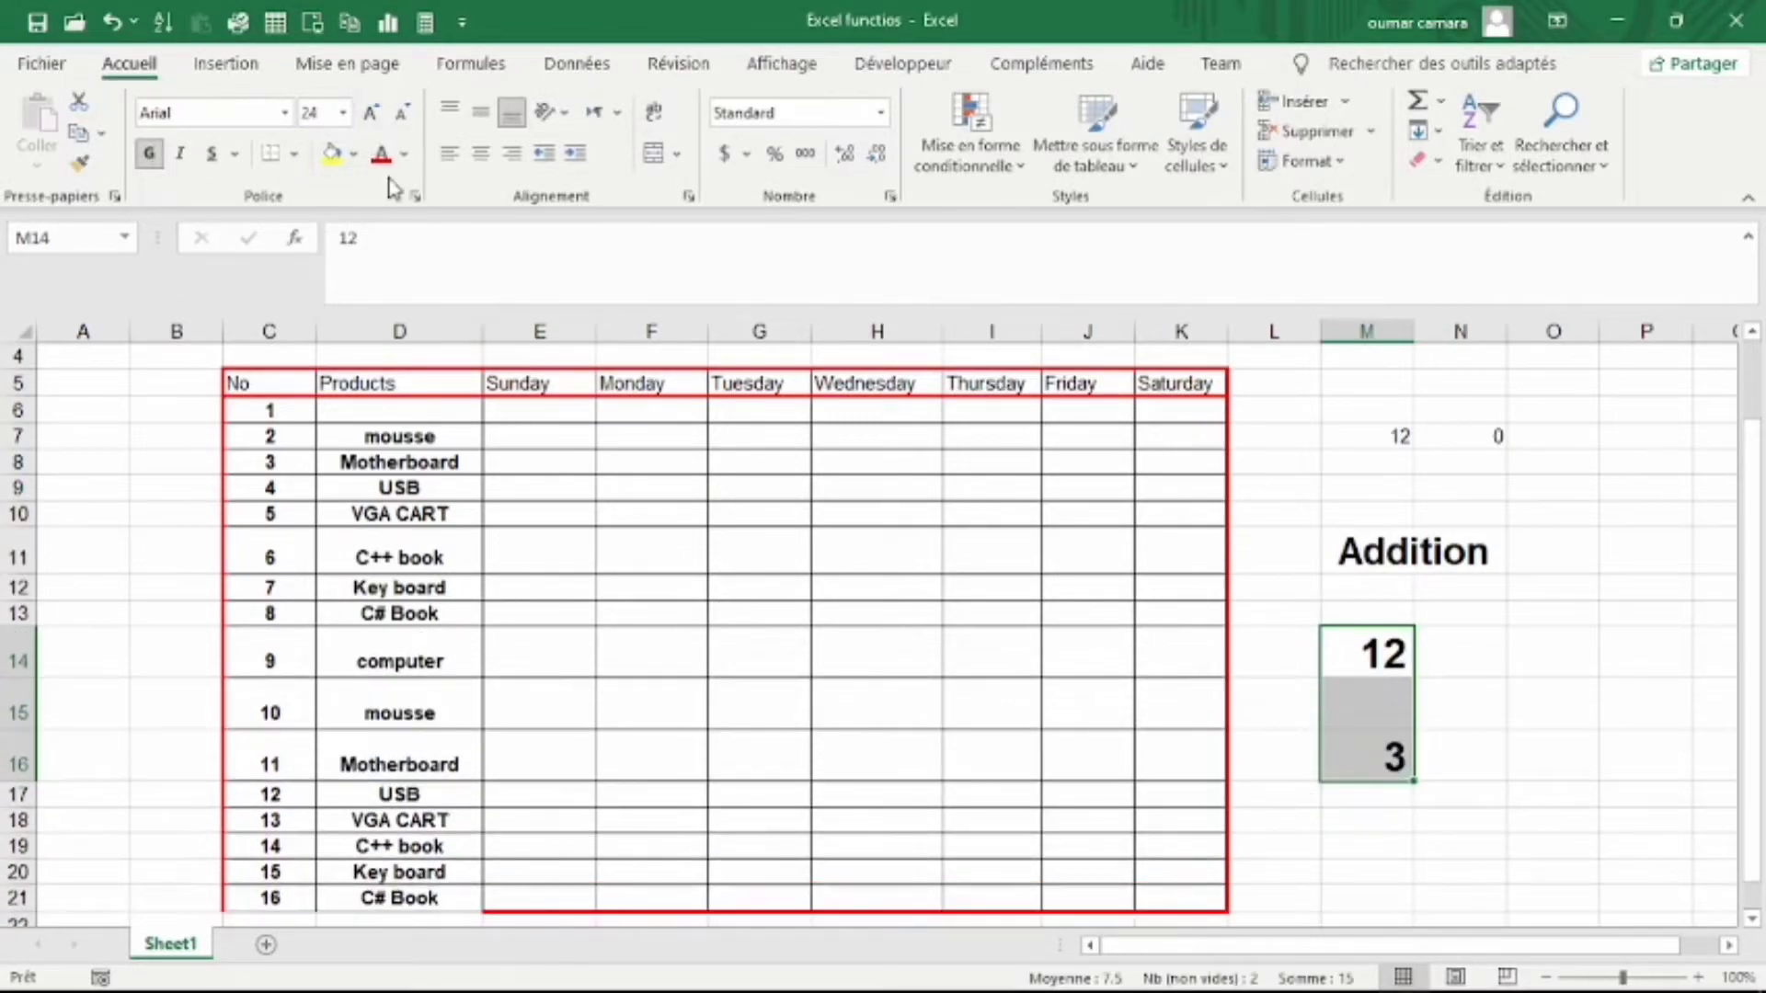
{"action": "left_click", "coordinate": [404, 154]}
{"action": "left_click", "coordinate": [1387, 648]}
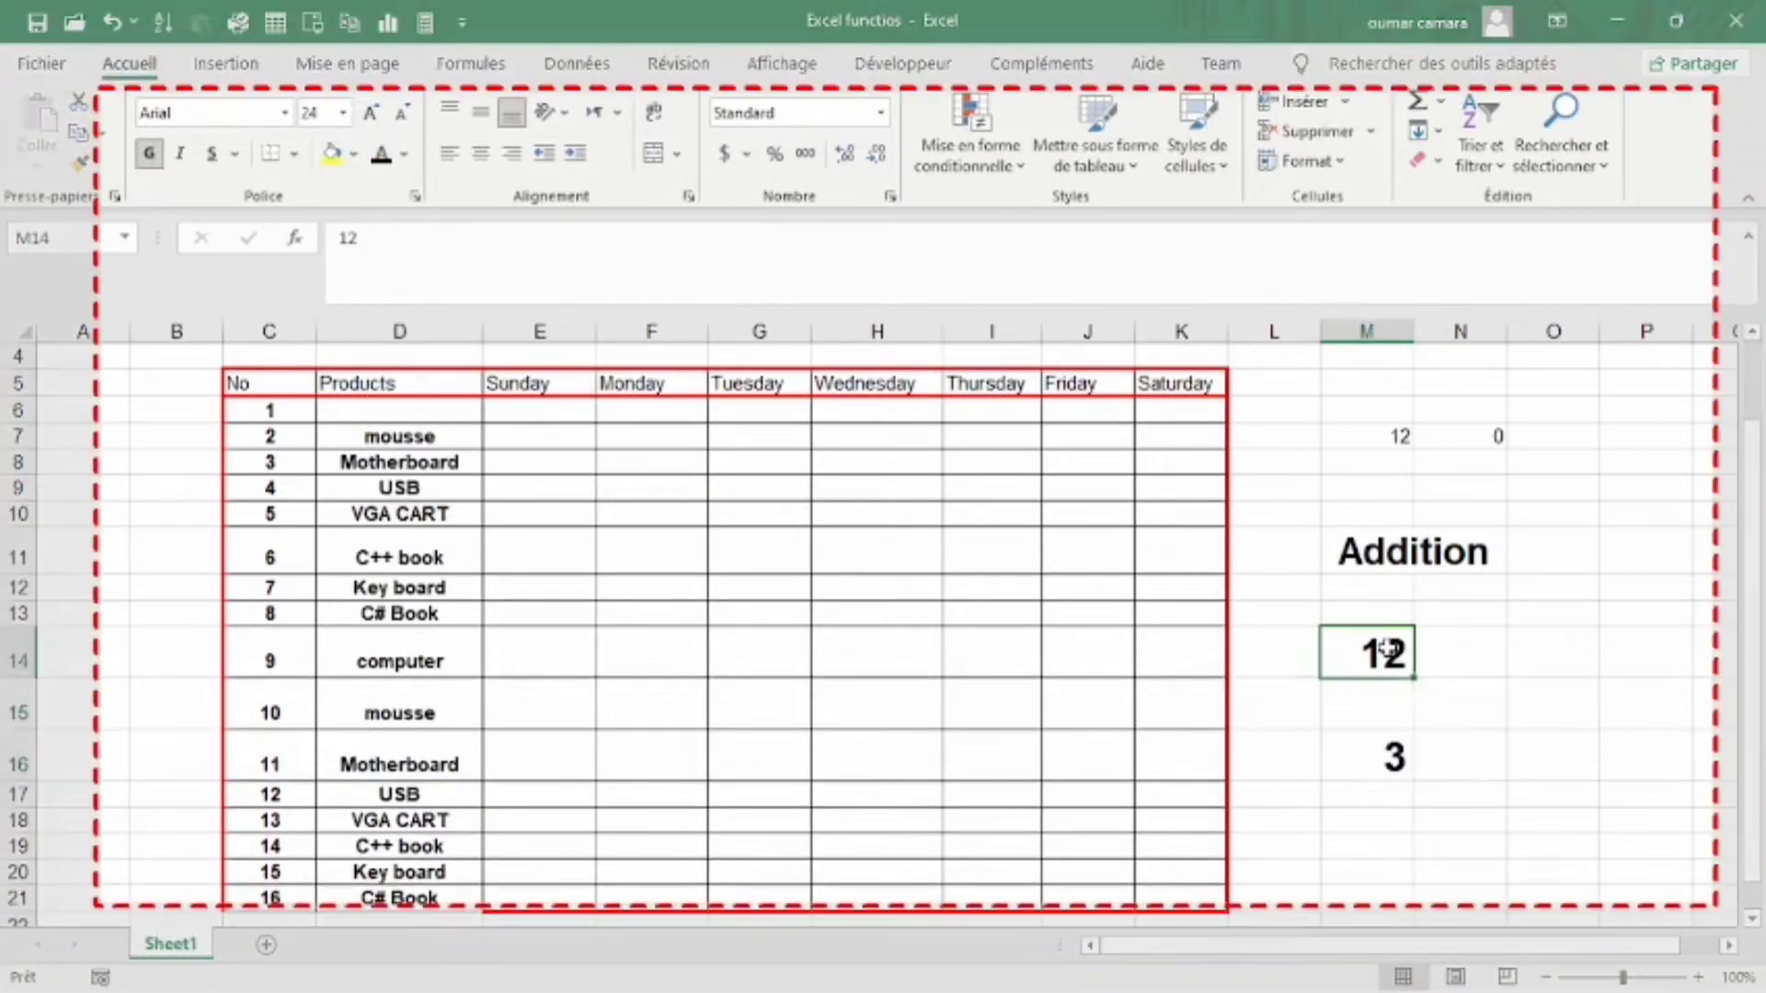
{"action": "left_click", "coordinate": [1451, 705]}
- Enter =SOMME(M14,M16) in N15 to get 15, then enlarge the result to size 16
{"action": "type", "text": "="}
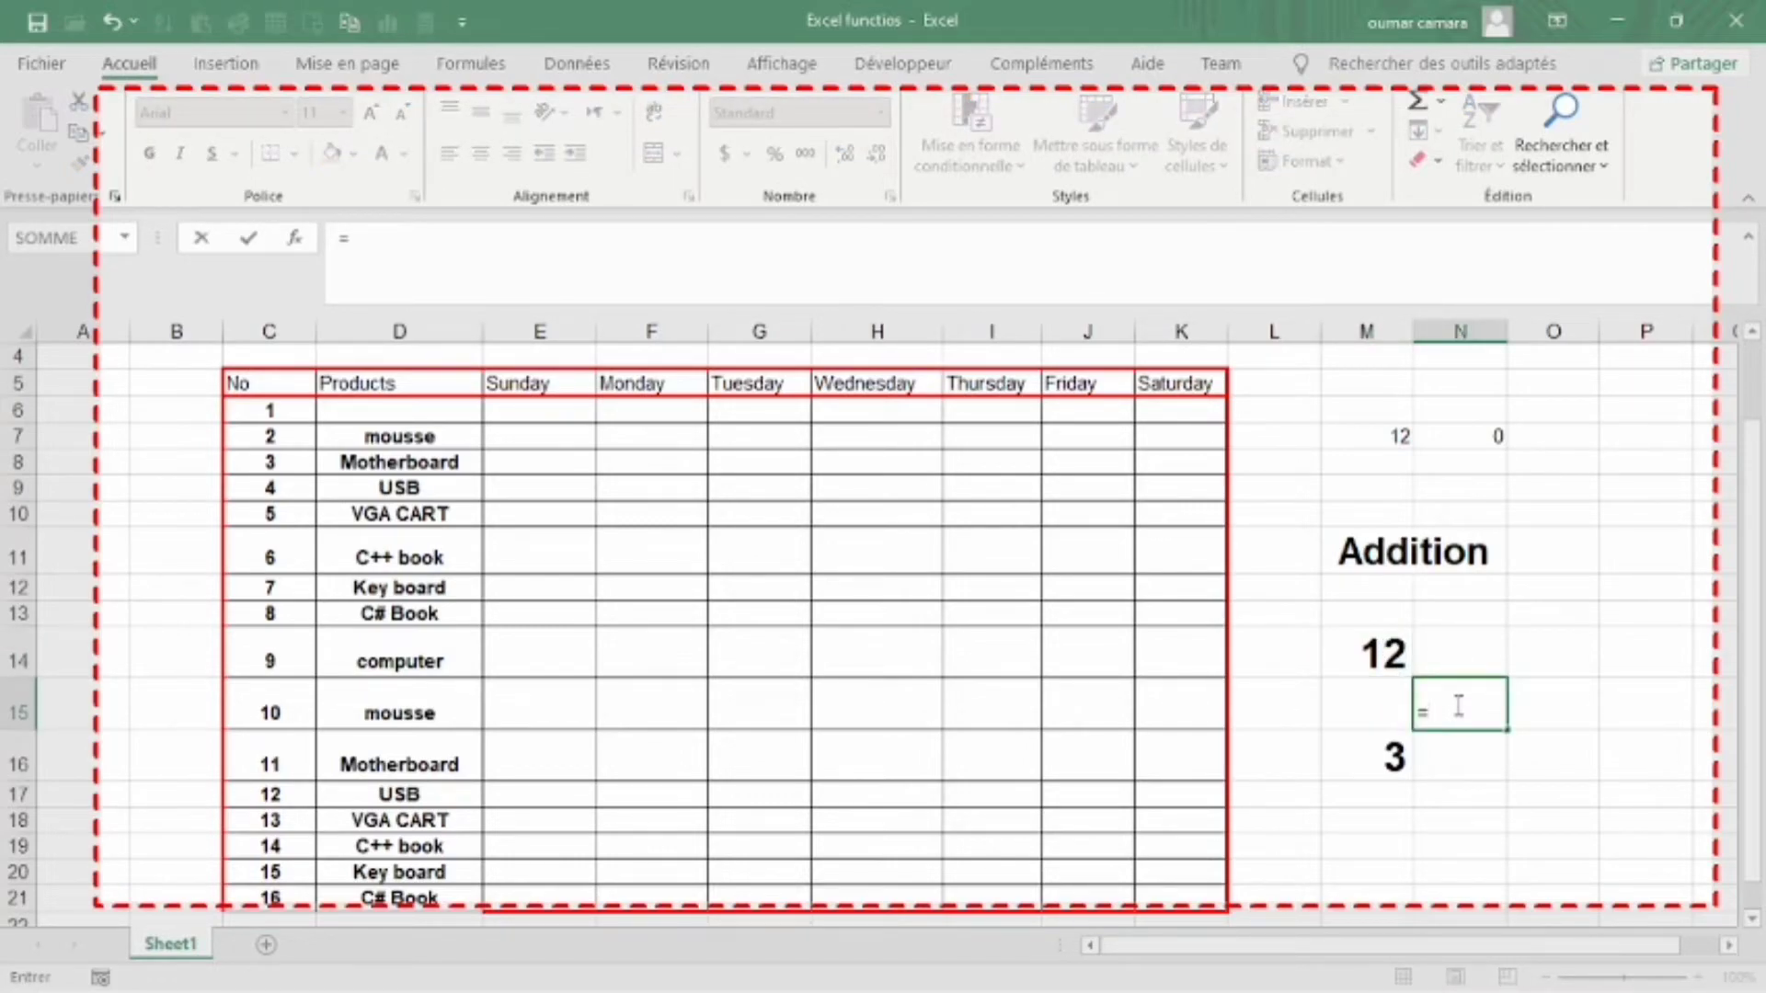
{"action": "type", "text": "so"}
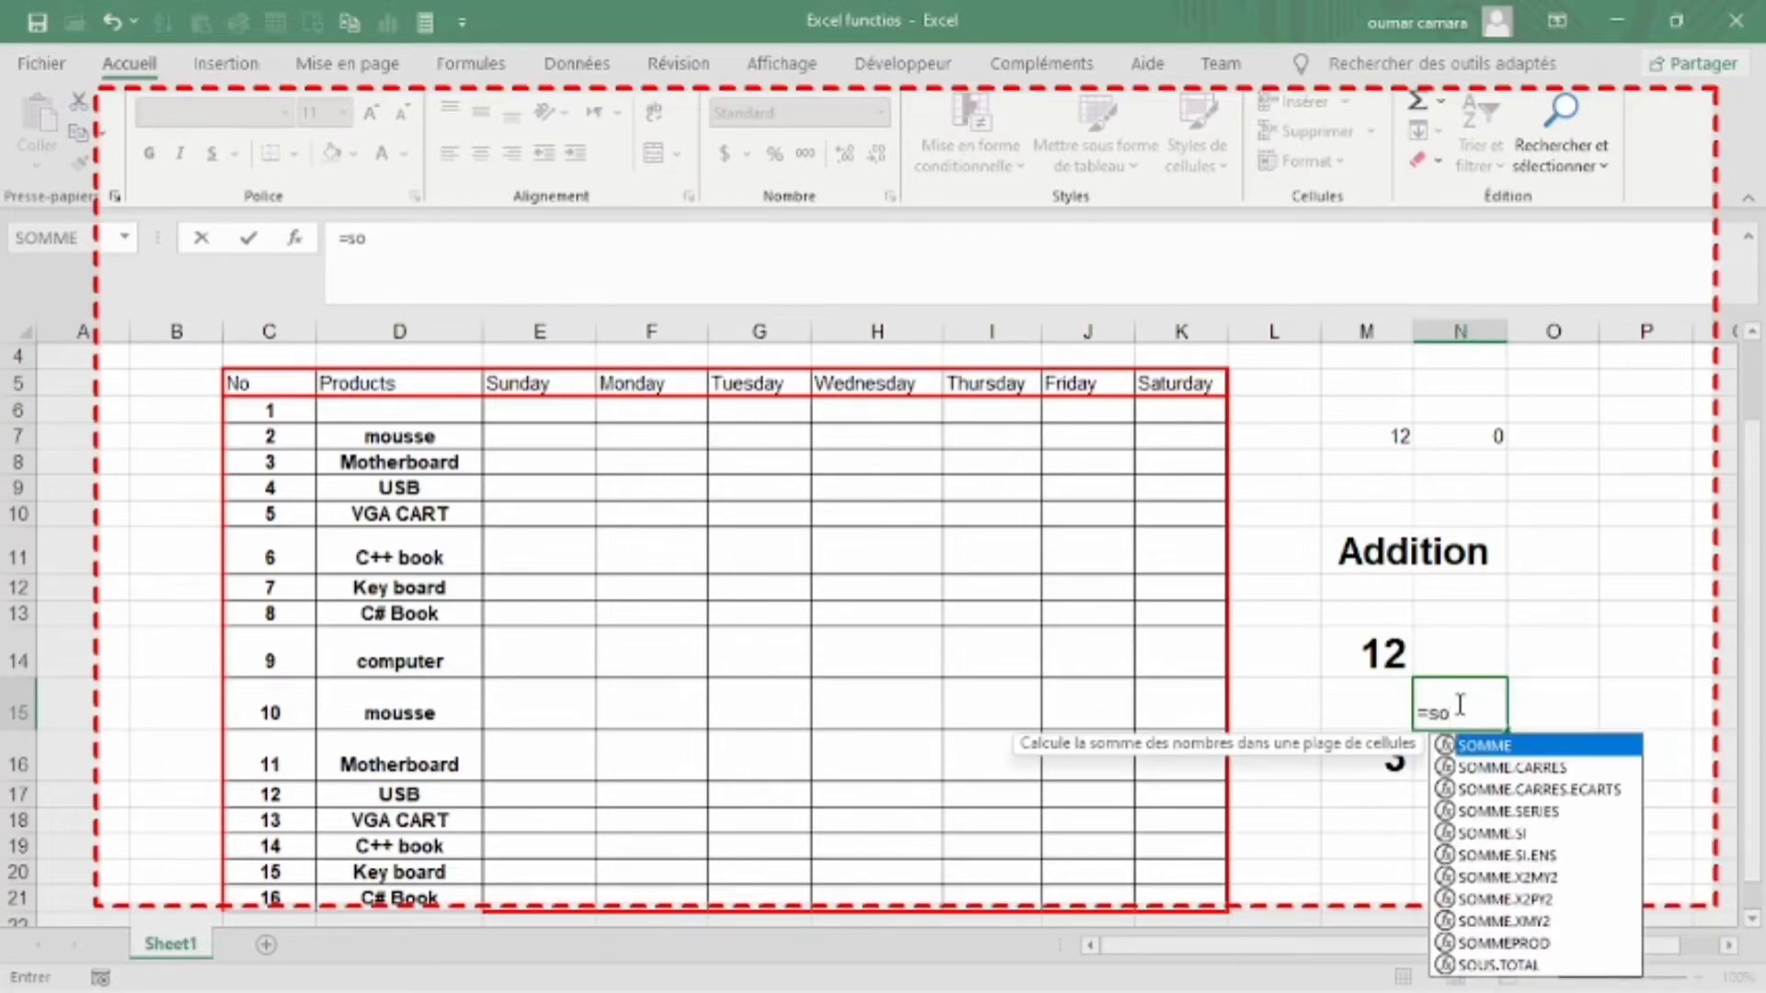
{"action": "double_click", "coordinate": [1548, 747]}
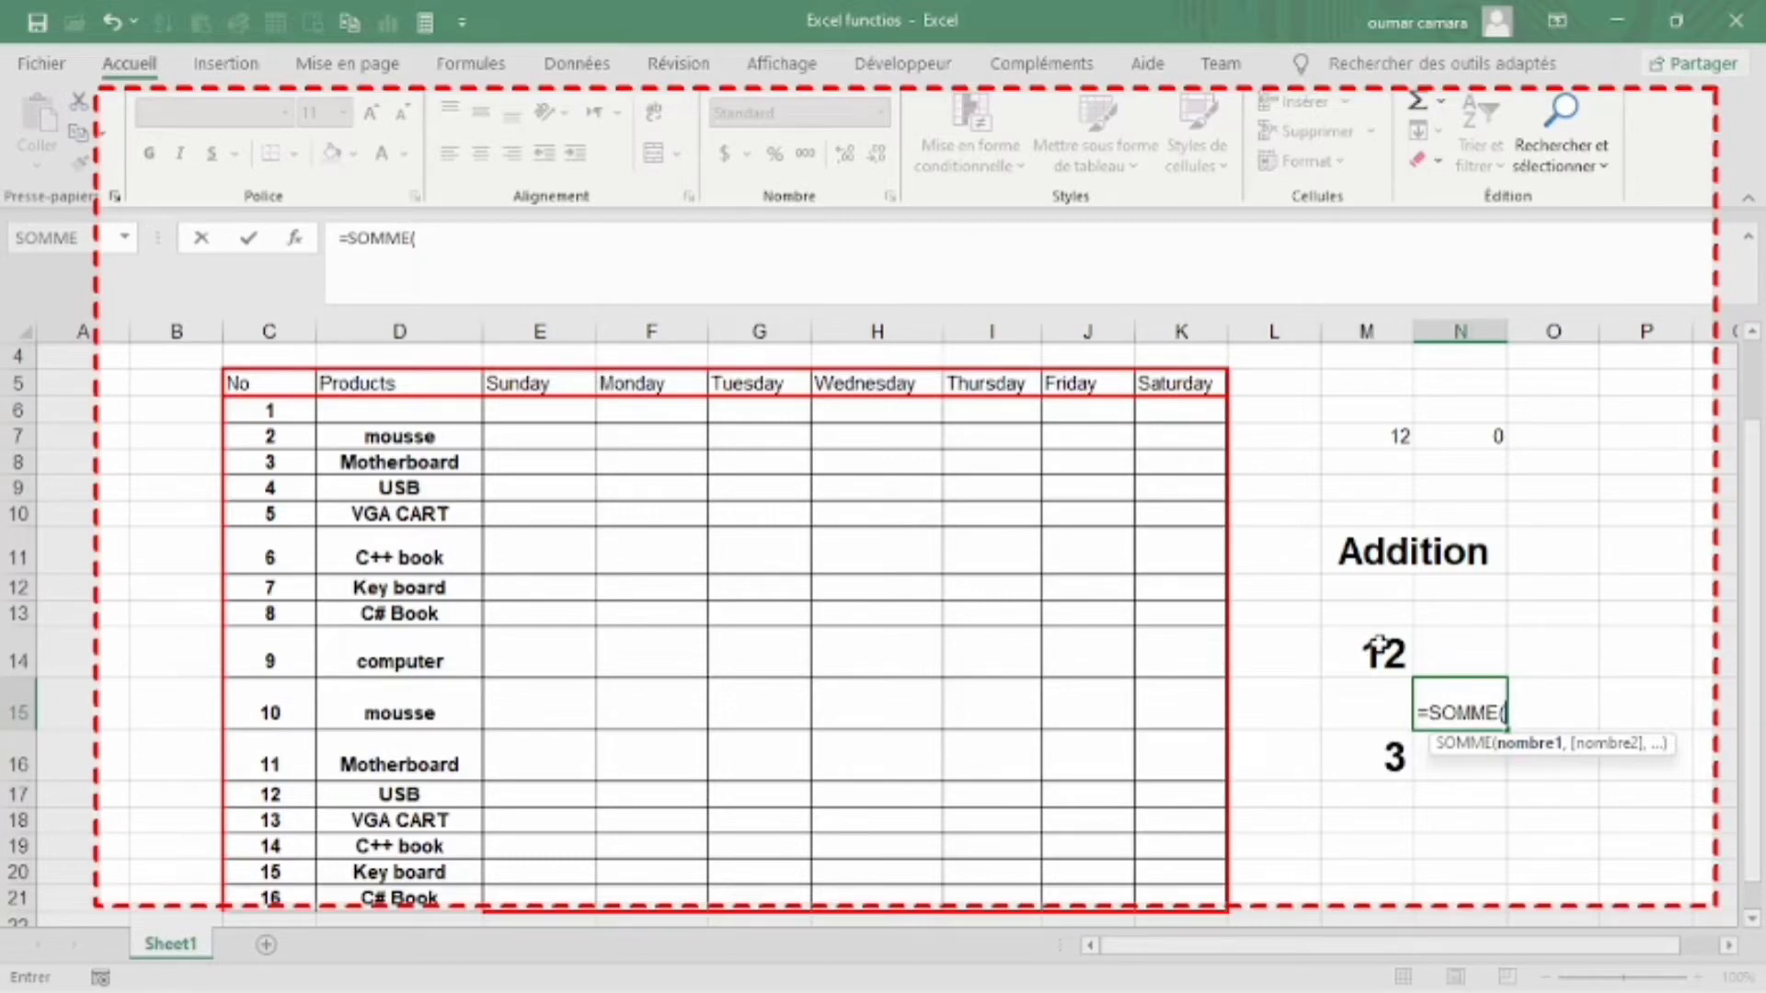
{"action": "left_click", "coordinate": [1380, 646]}
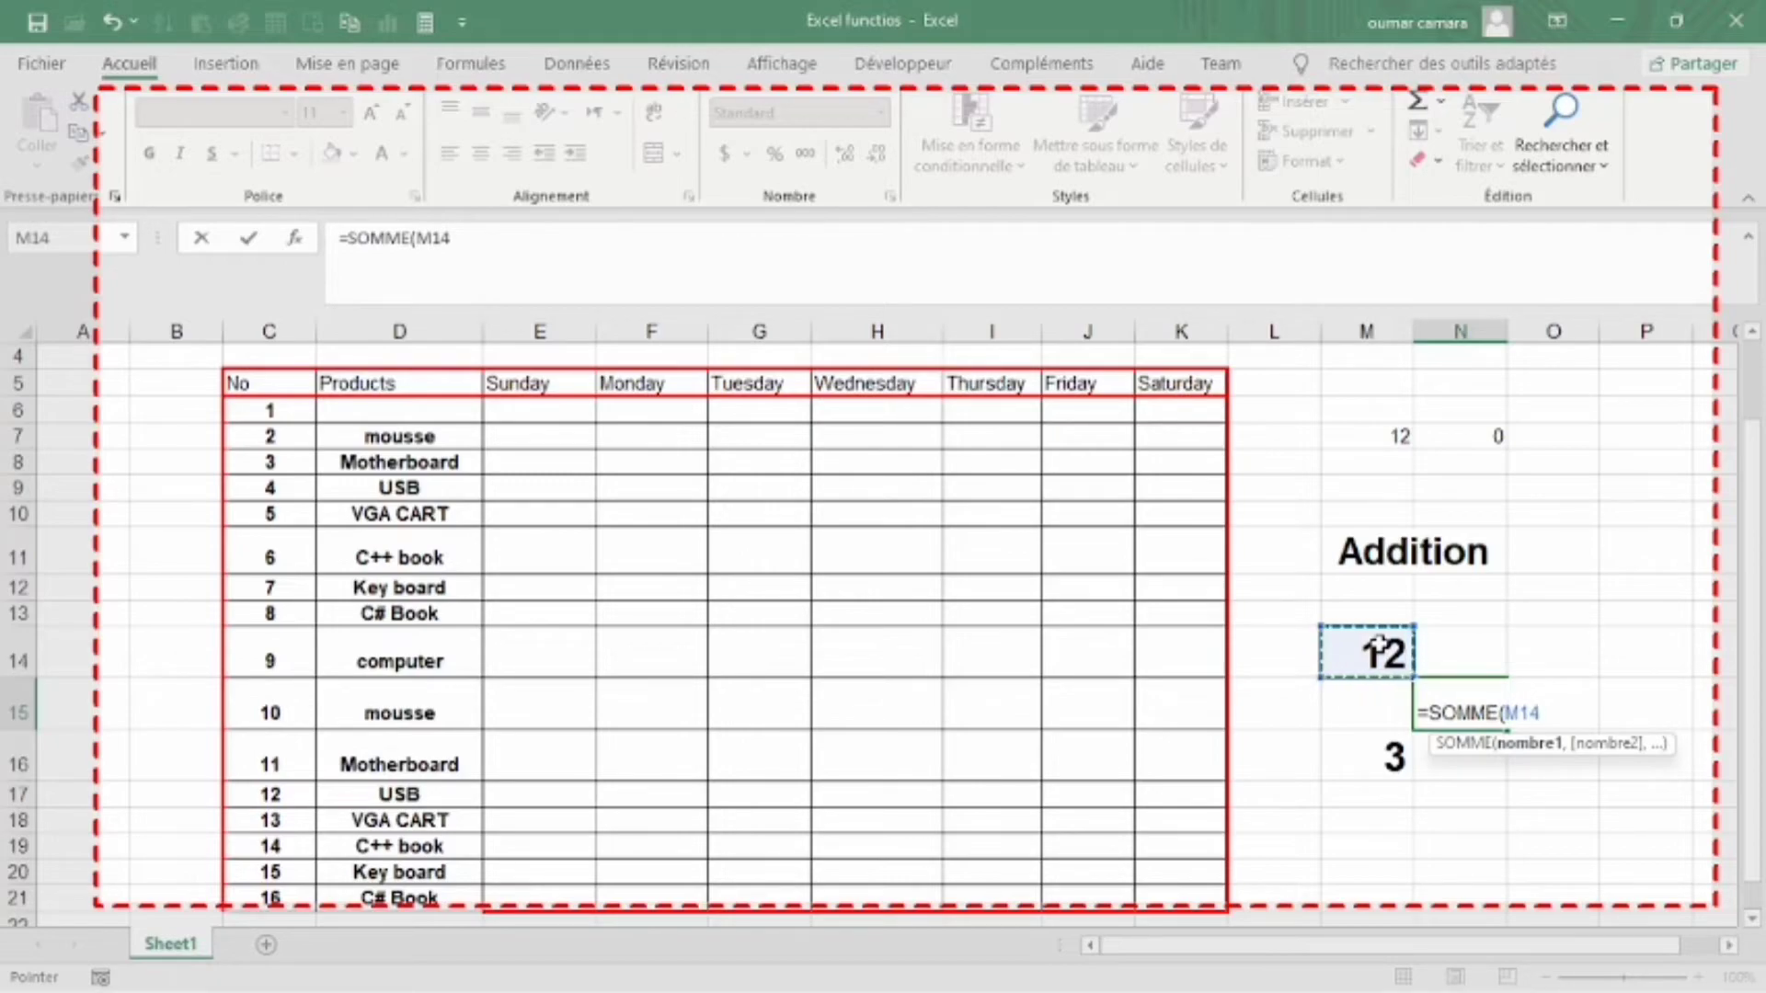
{"action": "type", "text": ","}
{"action": "left_click", "coordinate": [1397, 759]}
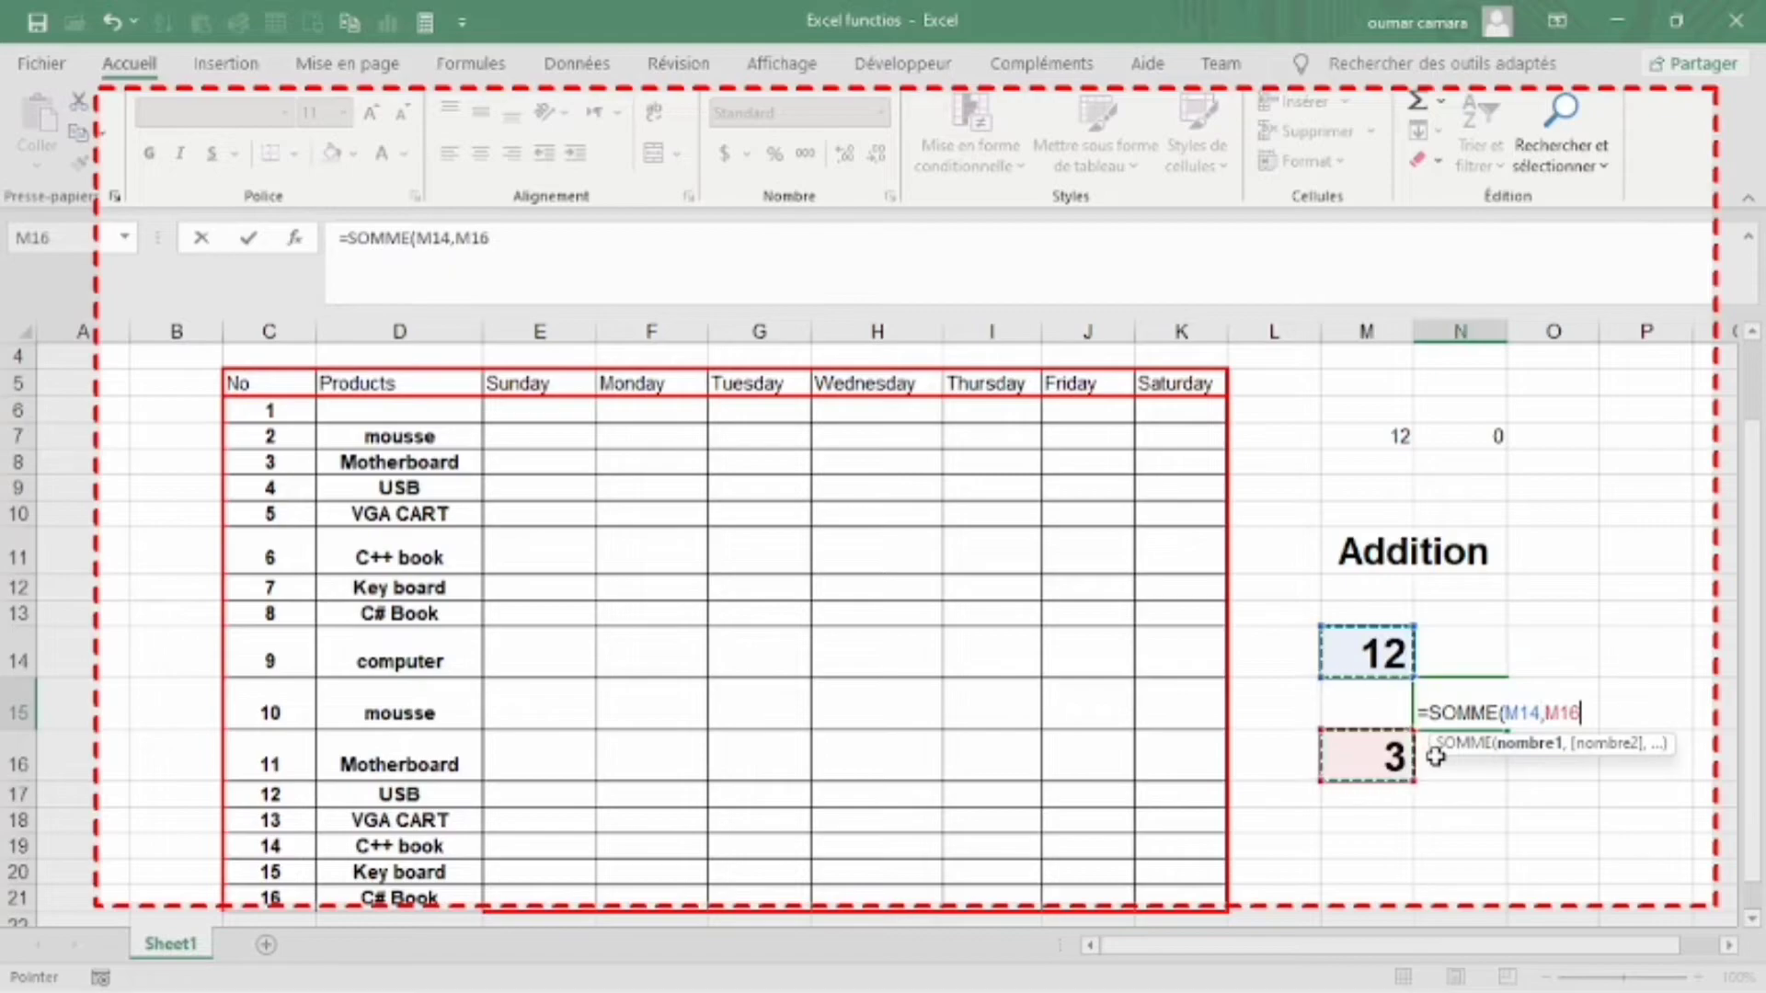
{"action": "type", "text": ")"}
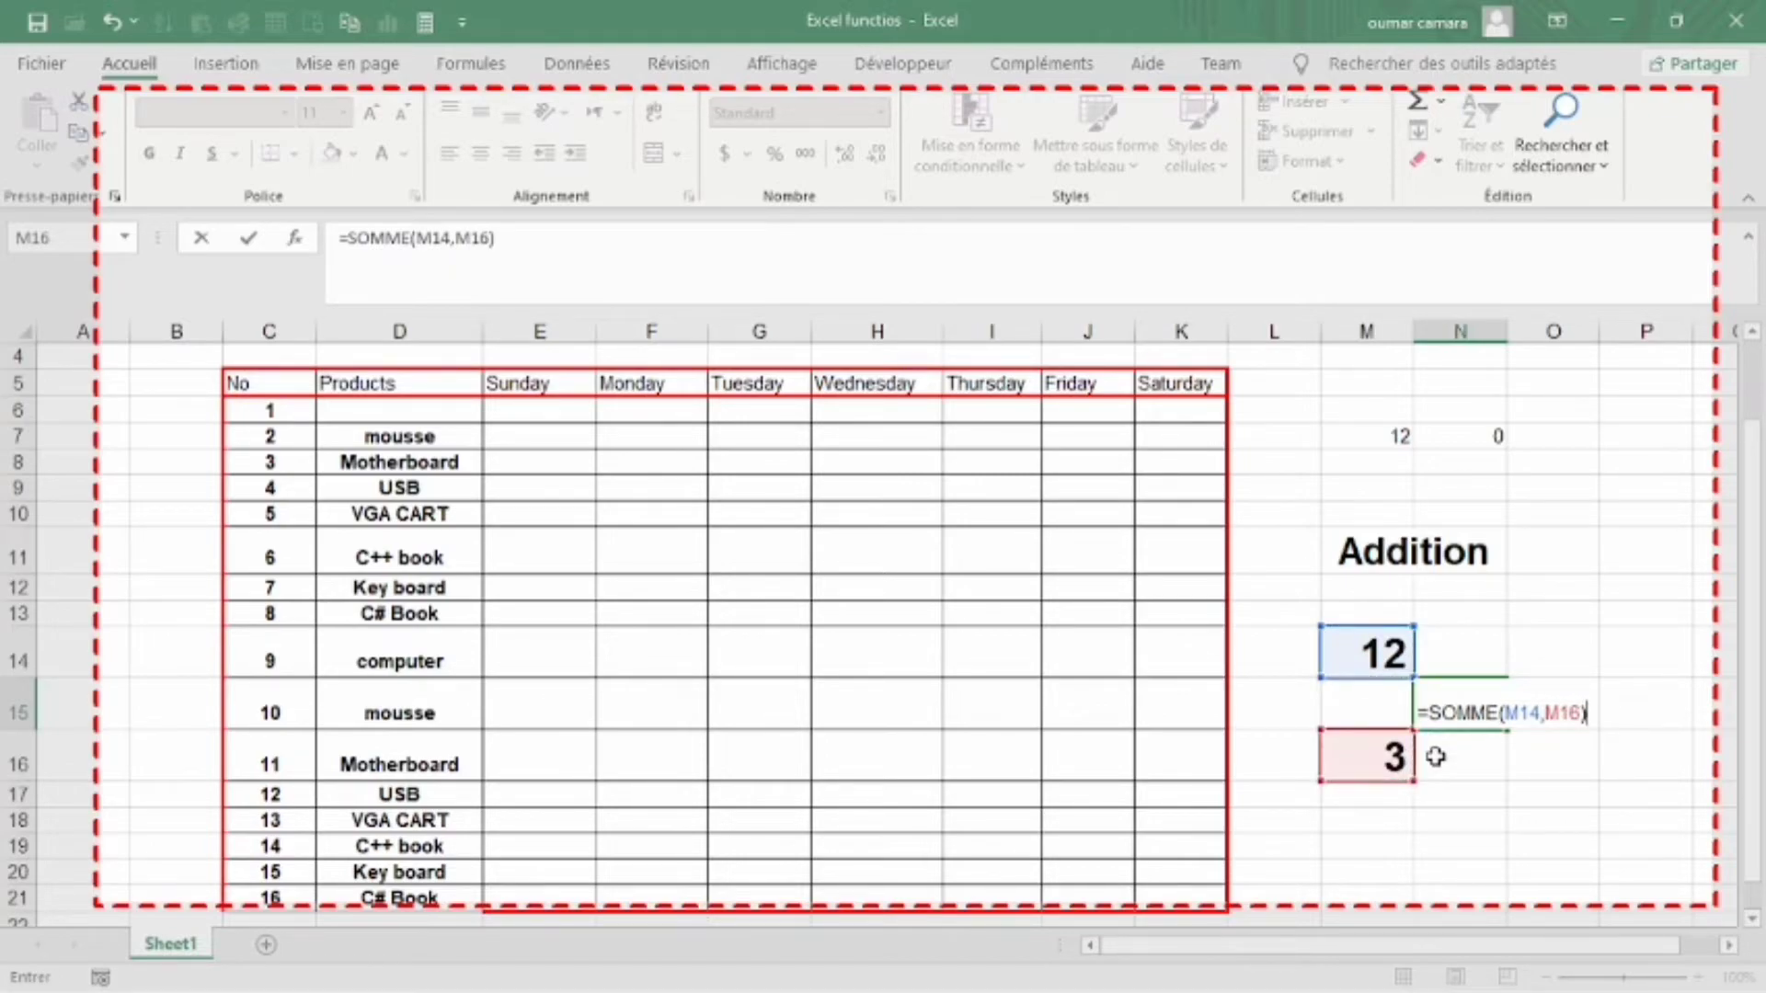
{"action": "key", "text": "Return"}
{"action": "left_click", "coordinate": [1463, 705]}
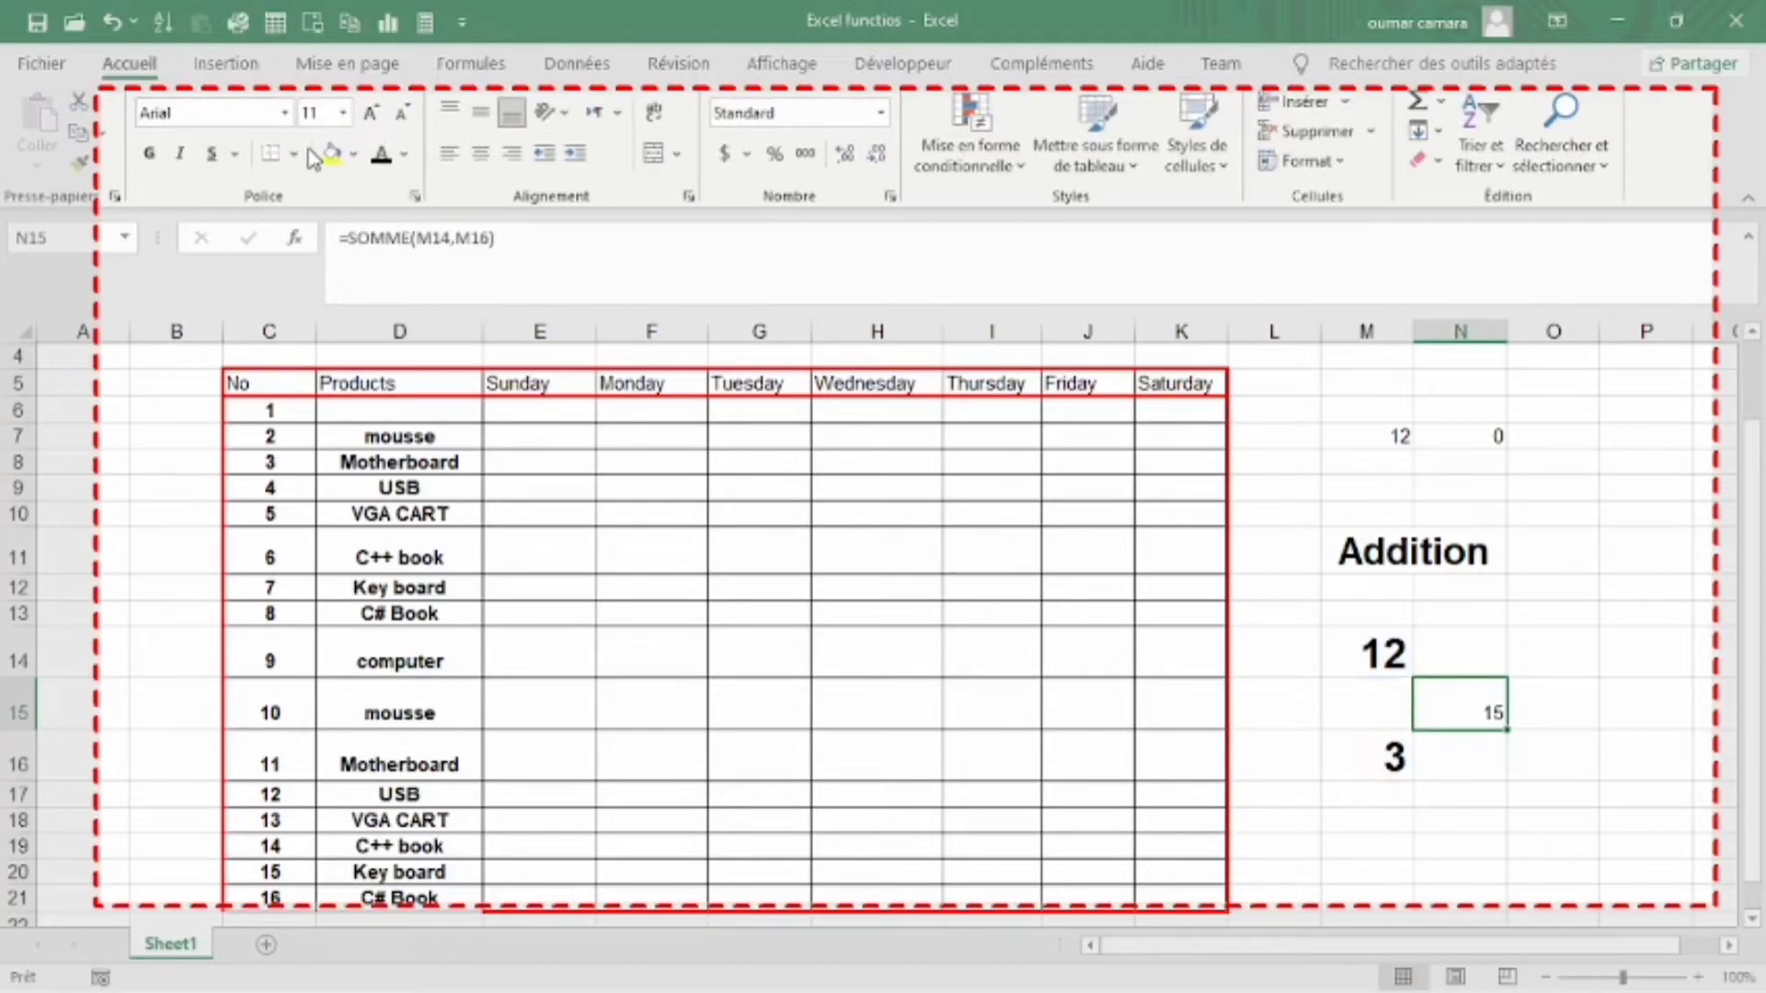
{"action": "left_click", "coordinate": [371, 114]}
- Enlarge the 15 in N15 further, then stop the recording to insert it on the slide
{"action": "left_click", "coordinate": [371, 114]}
{"action": "left_click", "coordinate": [372, 114]}
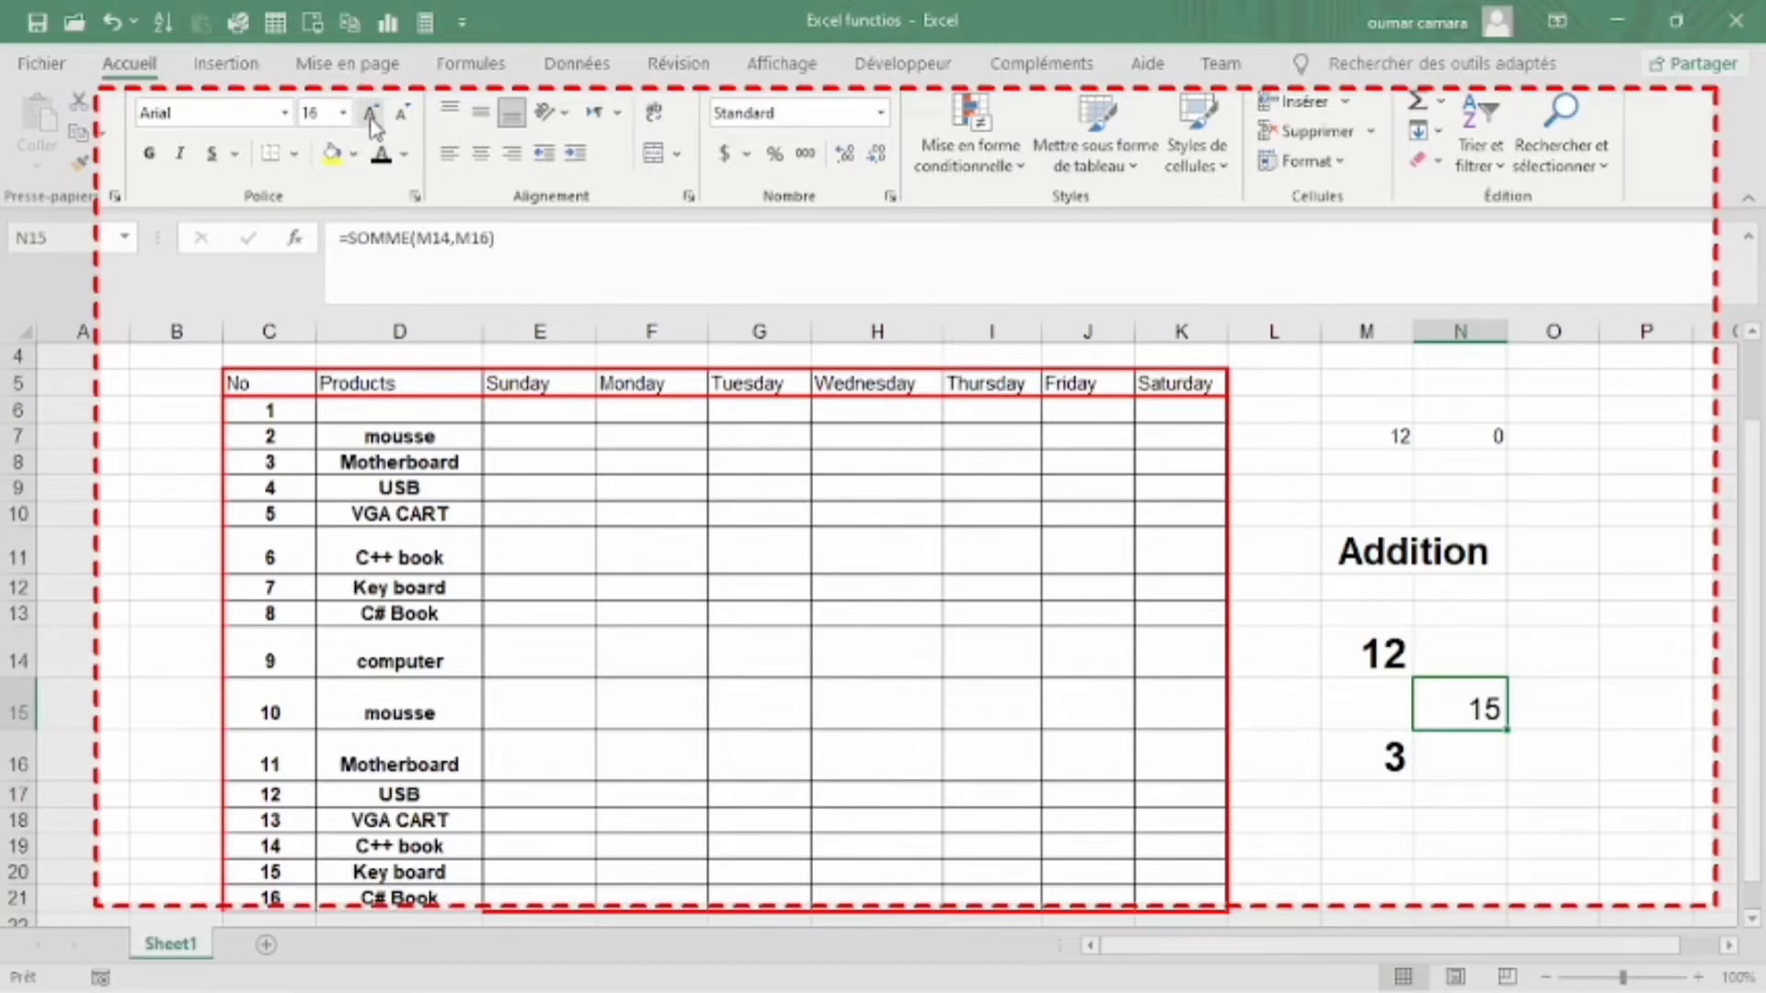
{"action": "left_click", "coordinate": [371, 114]}
{"action": "left_click", "coordinate": [372, 114]}
{"action": "left_click", "coordinate": [372, 114]}
{"action": "left_click", "coordinate": [372, 114]}
{"action": "left_click", "coordinate": [372, 114]}
{"action": "left_click", "coordinate": [371, 114]}
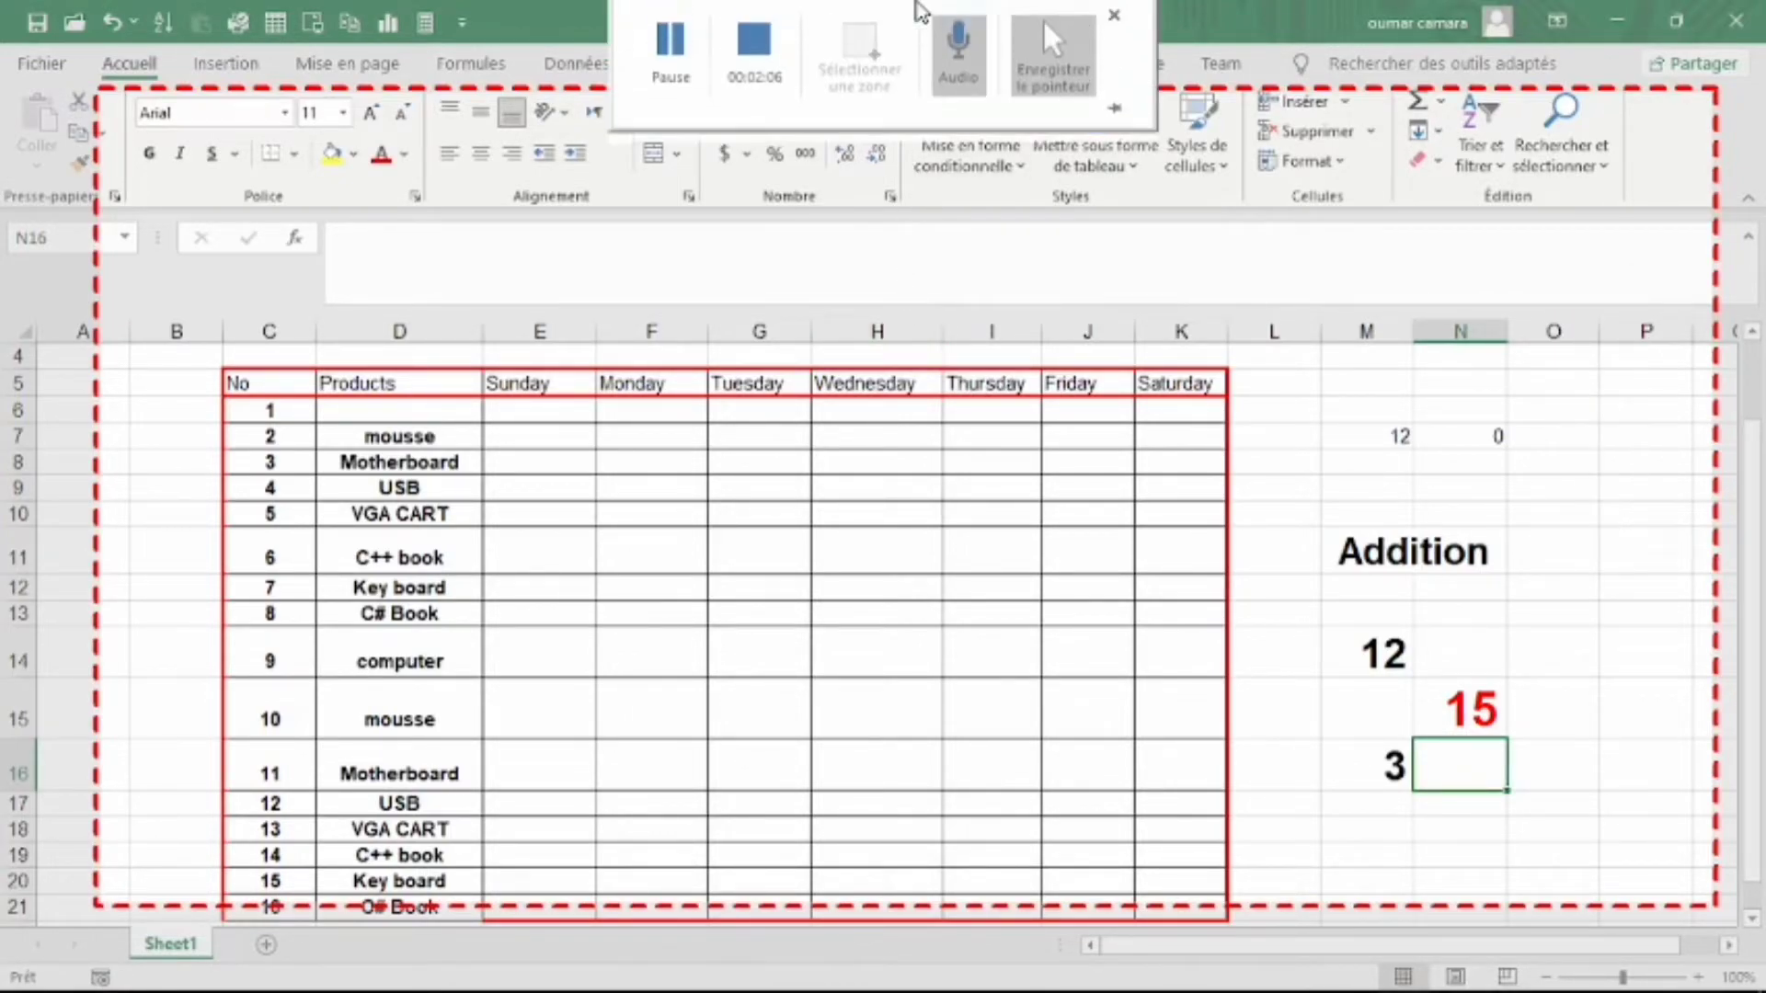
{"action": "mouse_move", "coordinate": [883, 55]}
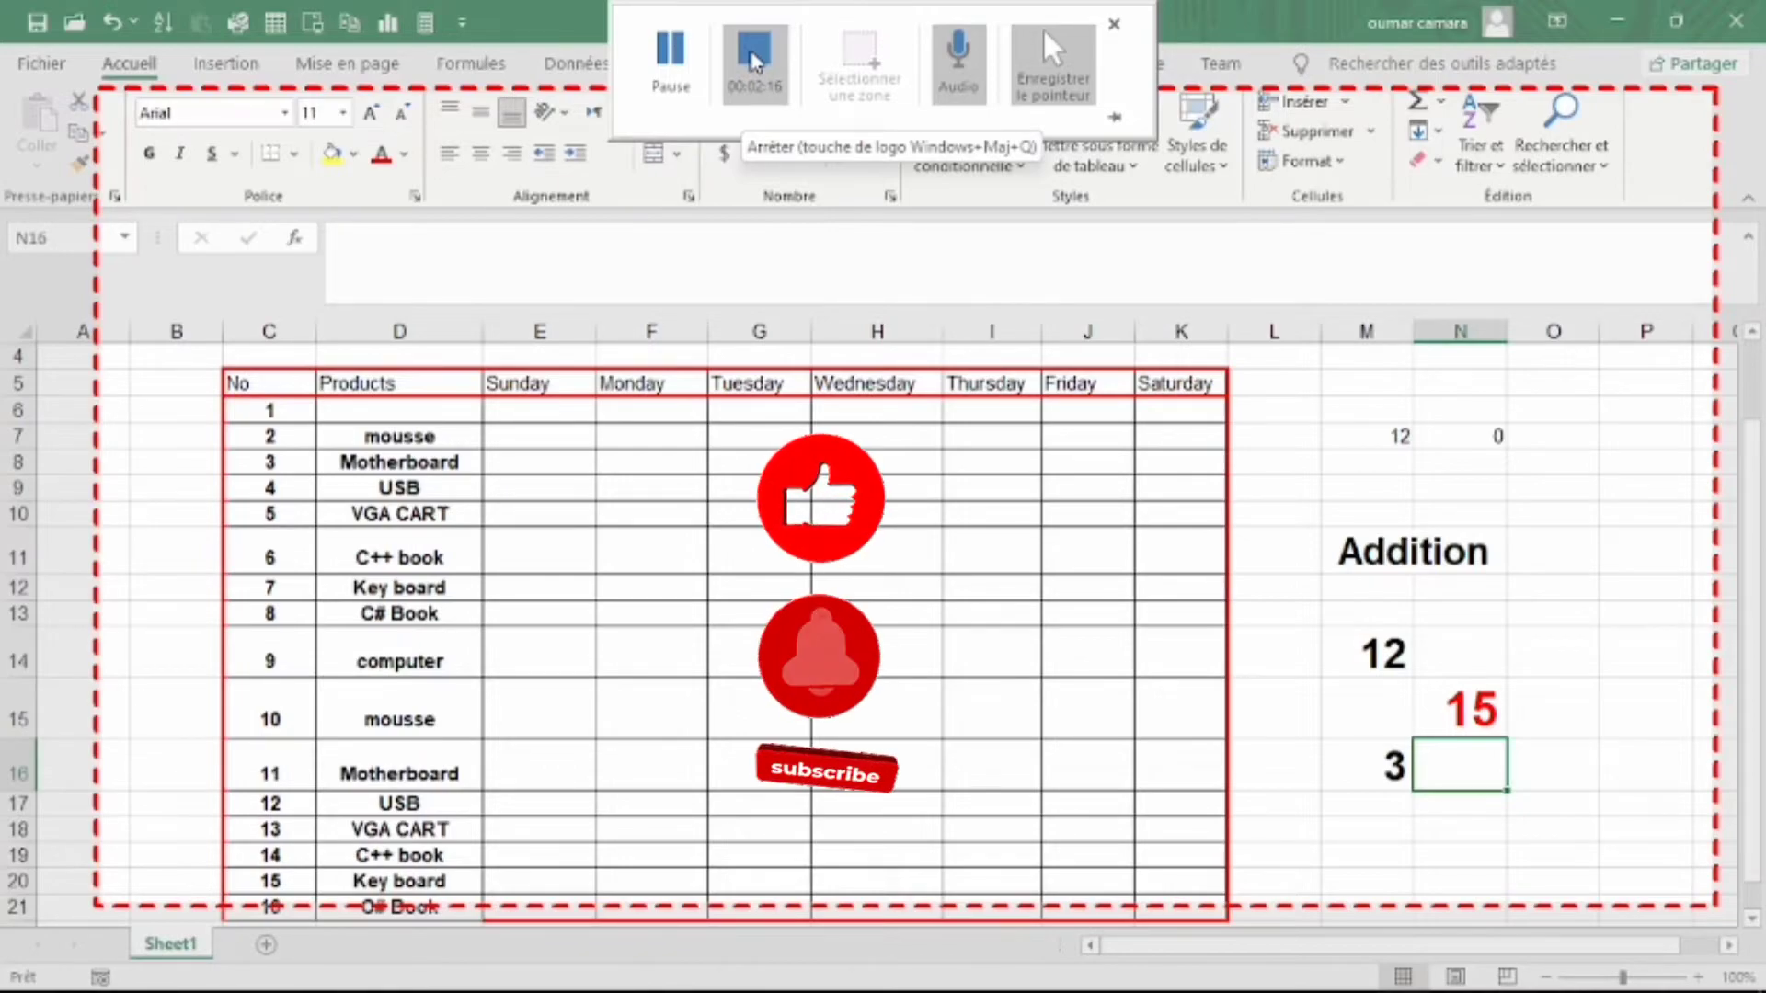
{"action": "left_click", "coordinate": [752, 61]}
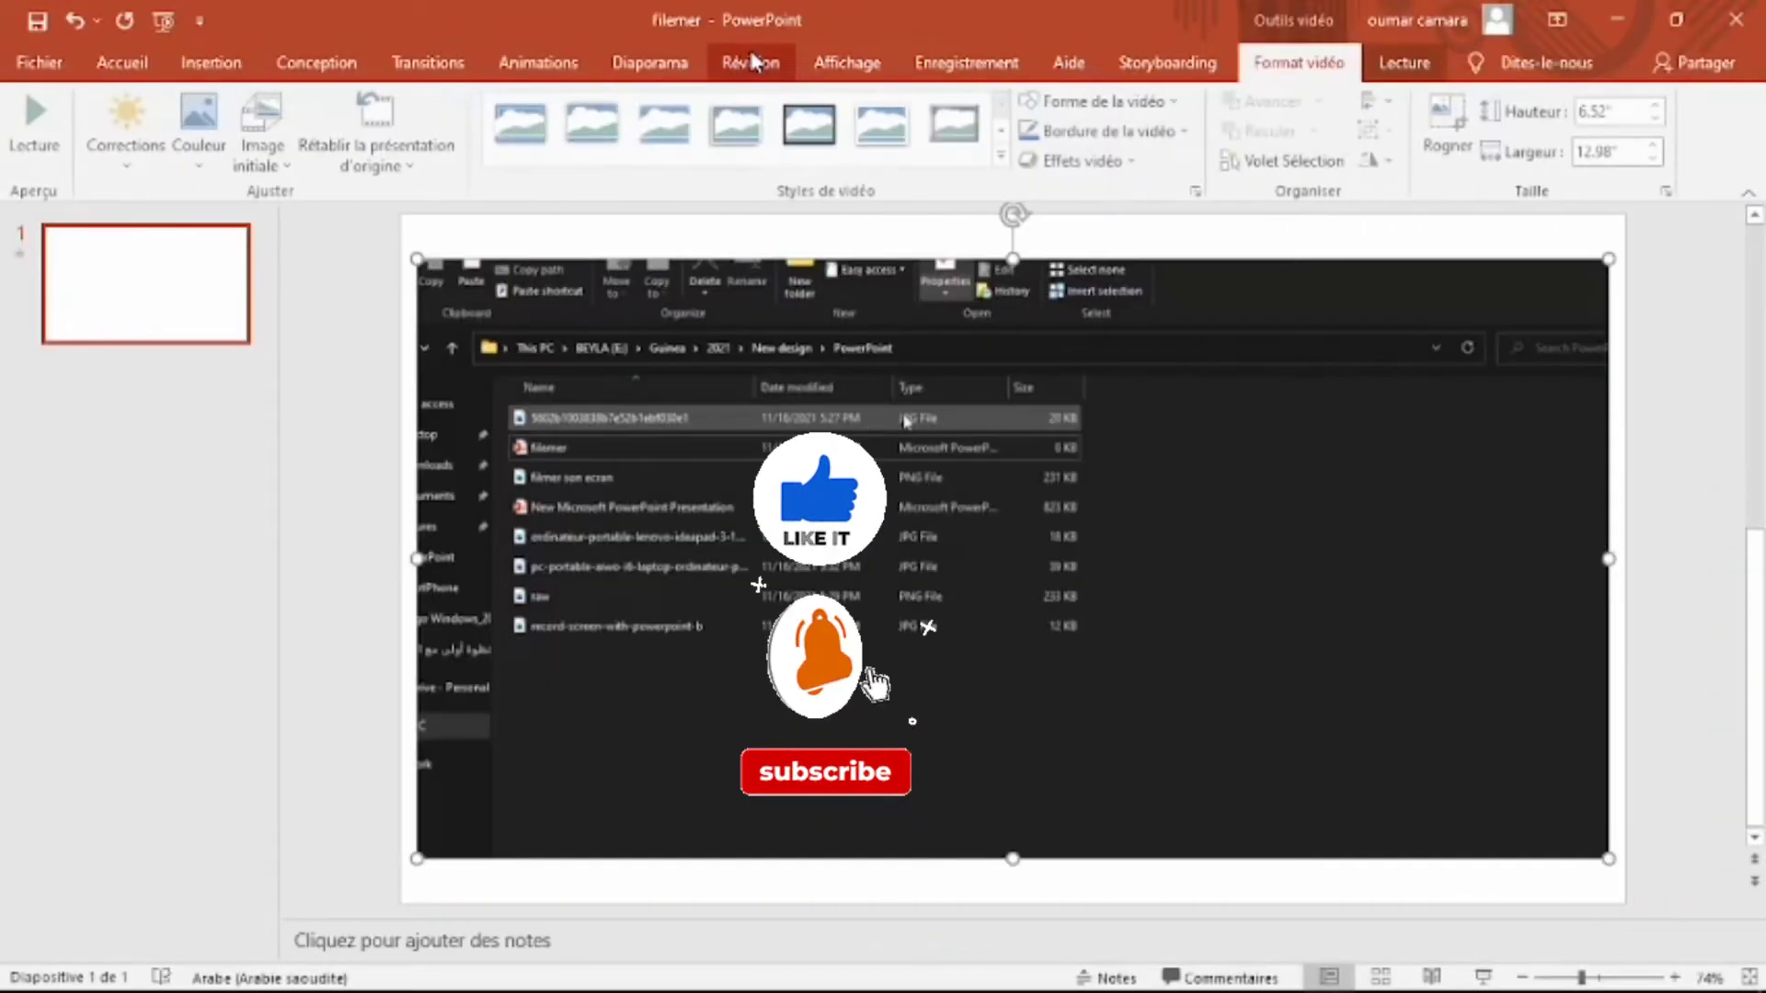
- Select the inserted video on the slide and preview it from around 01:16
{"action": "key", "text": "Escape"}
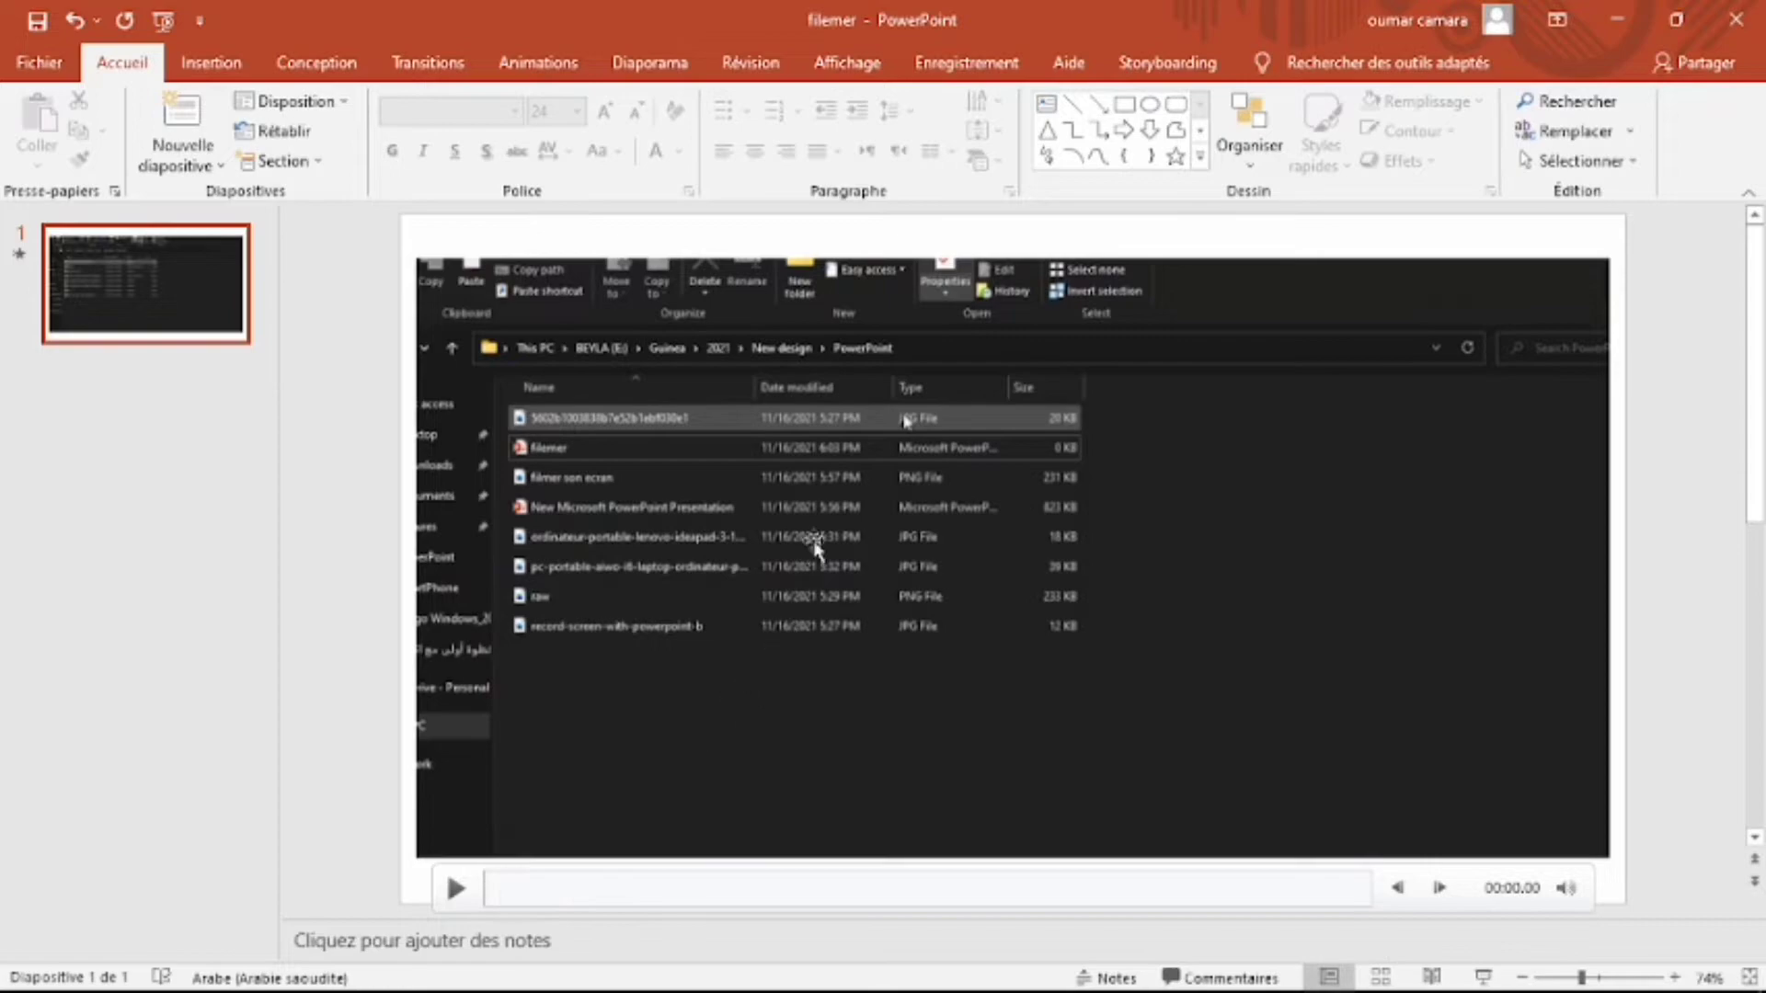
{"action": "left_click", "coordinate": [457, 892]}
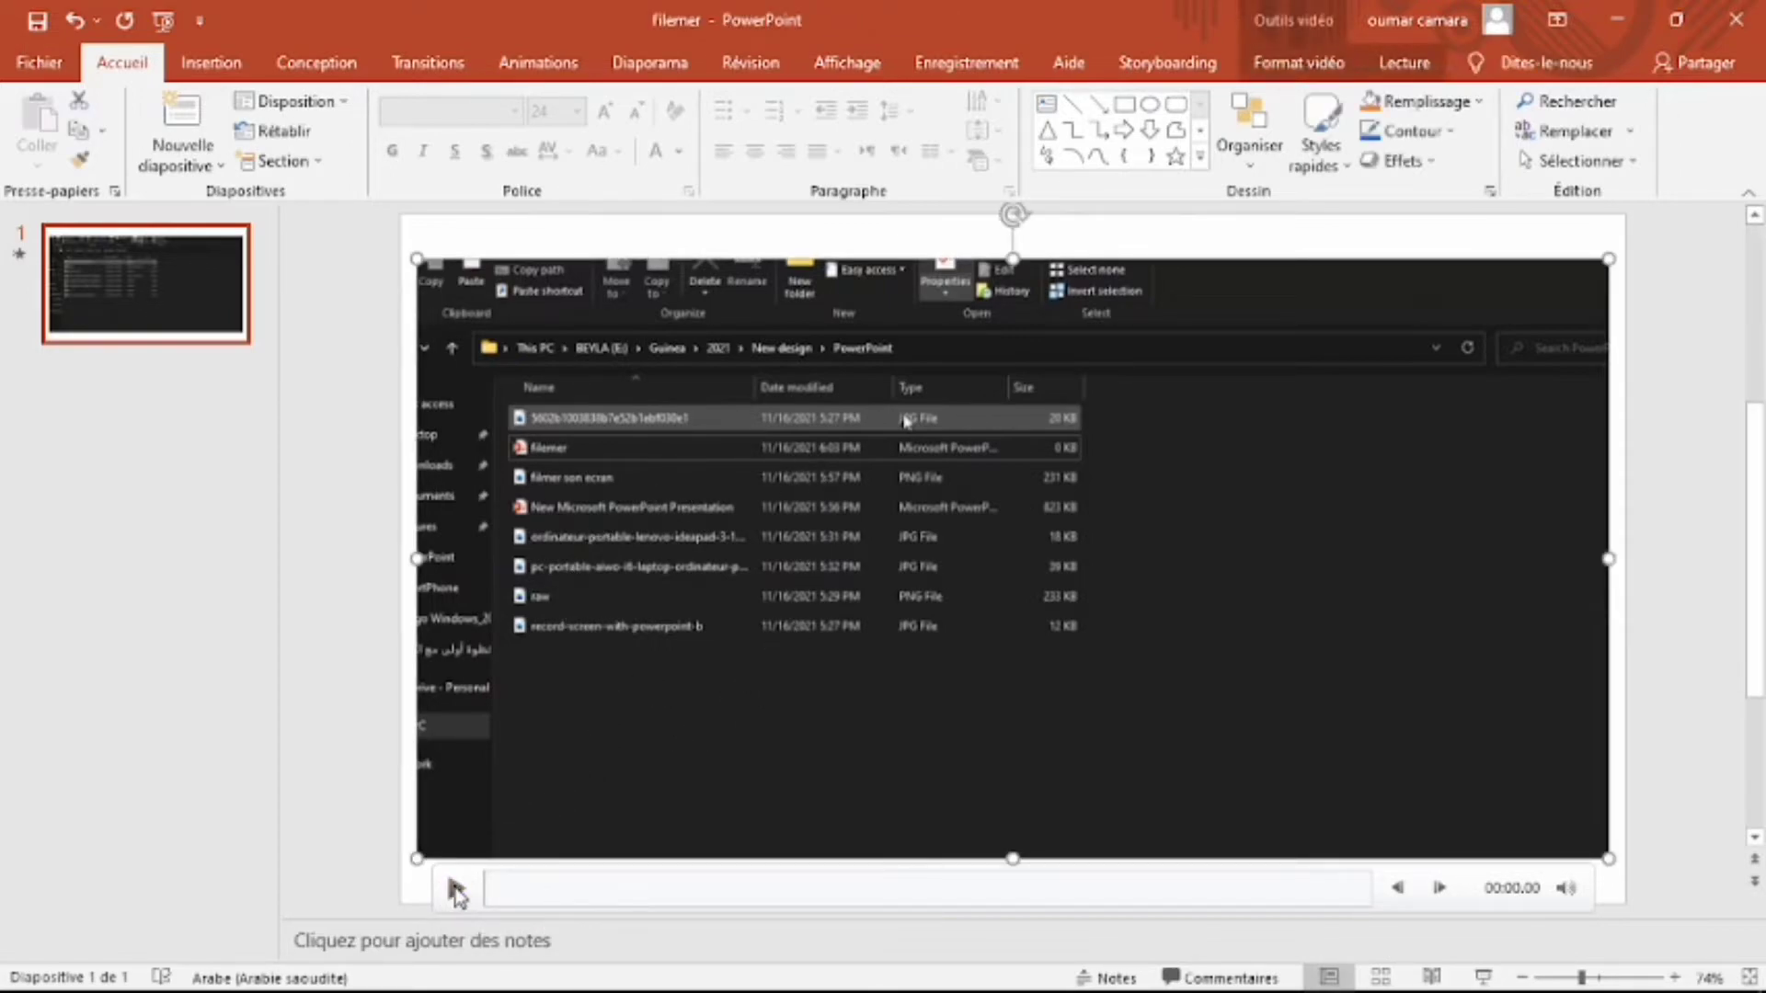
{"action": "left_click", "coordinate": [457, 894]}
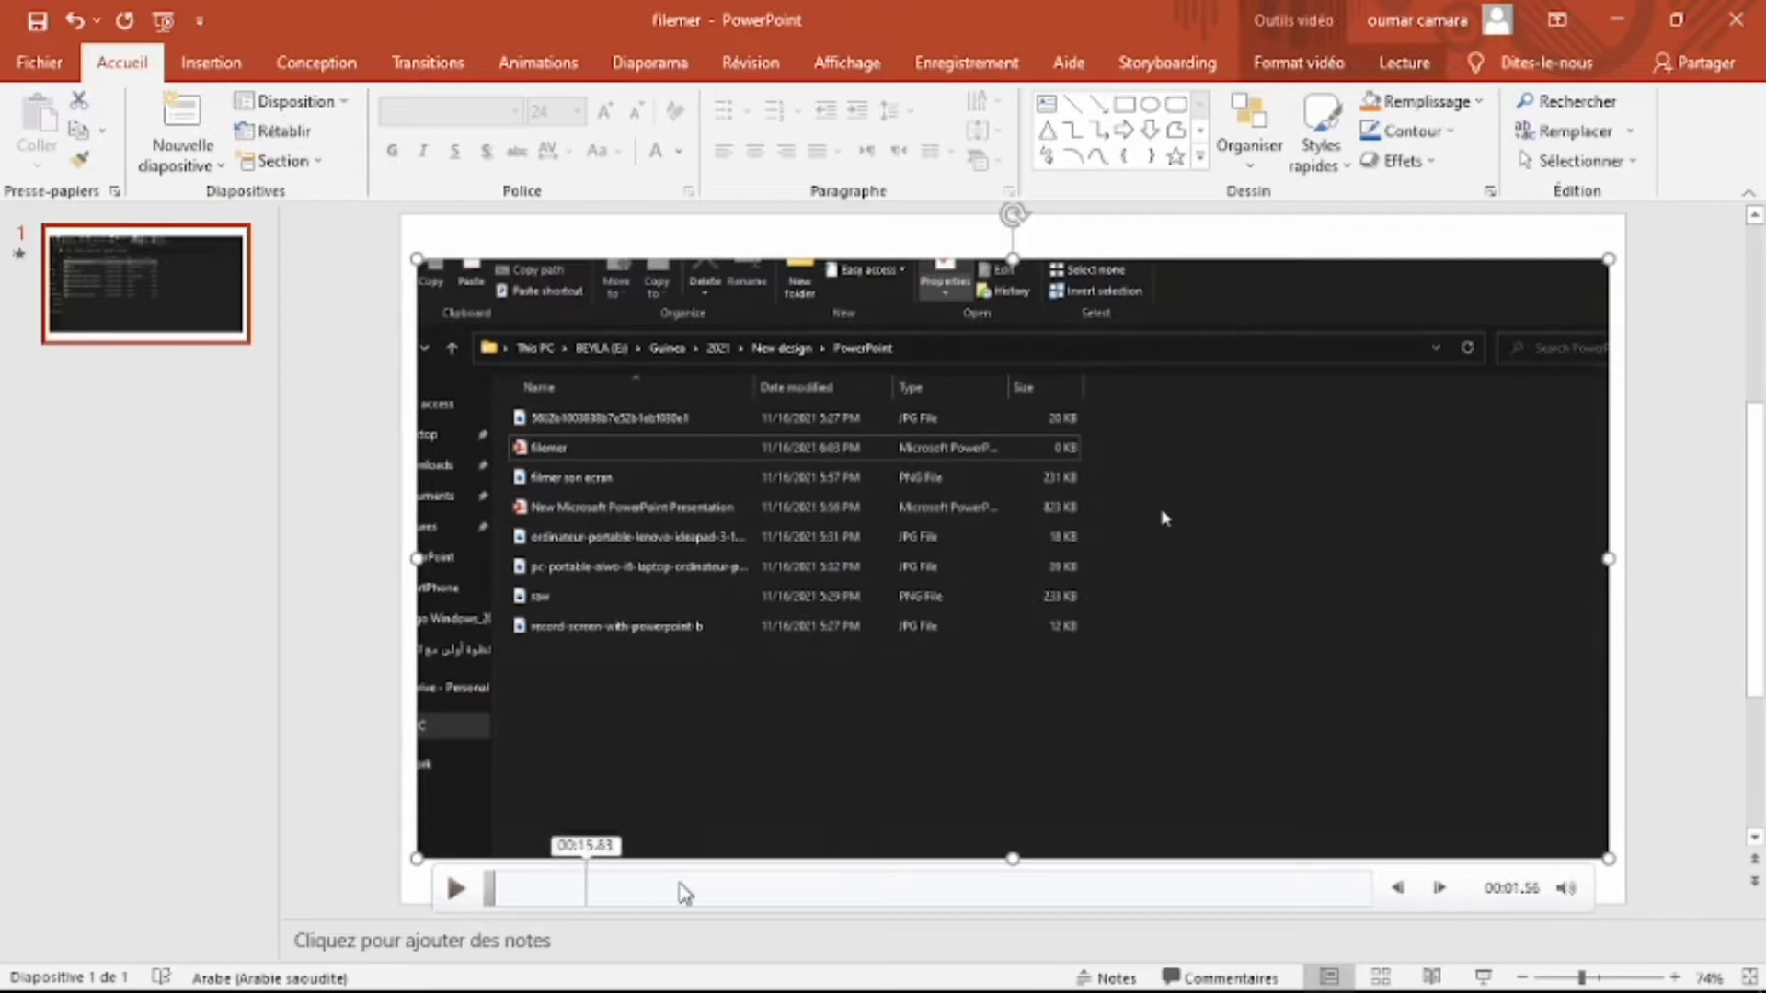
{"action": "left_click", "coordinate": [976, 889]}
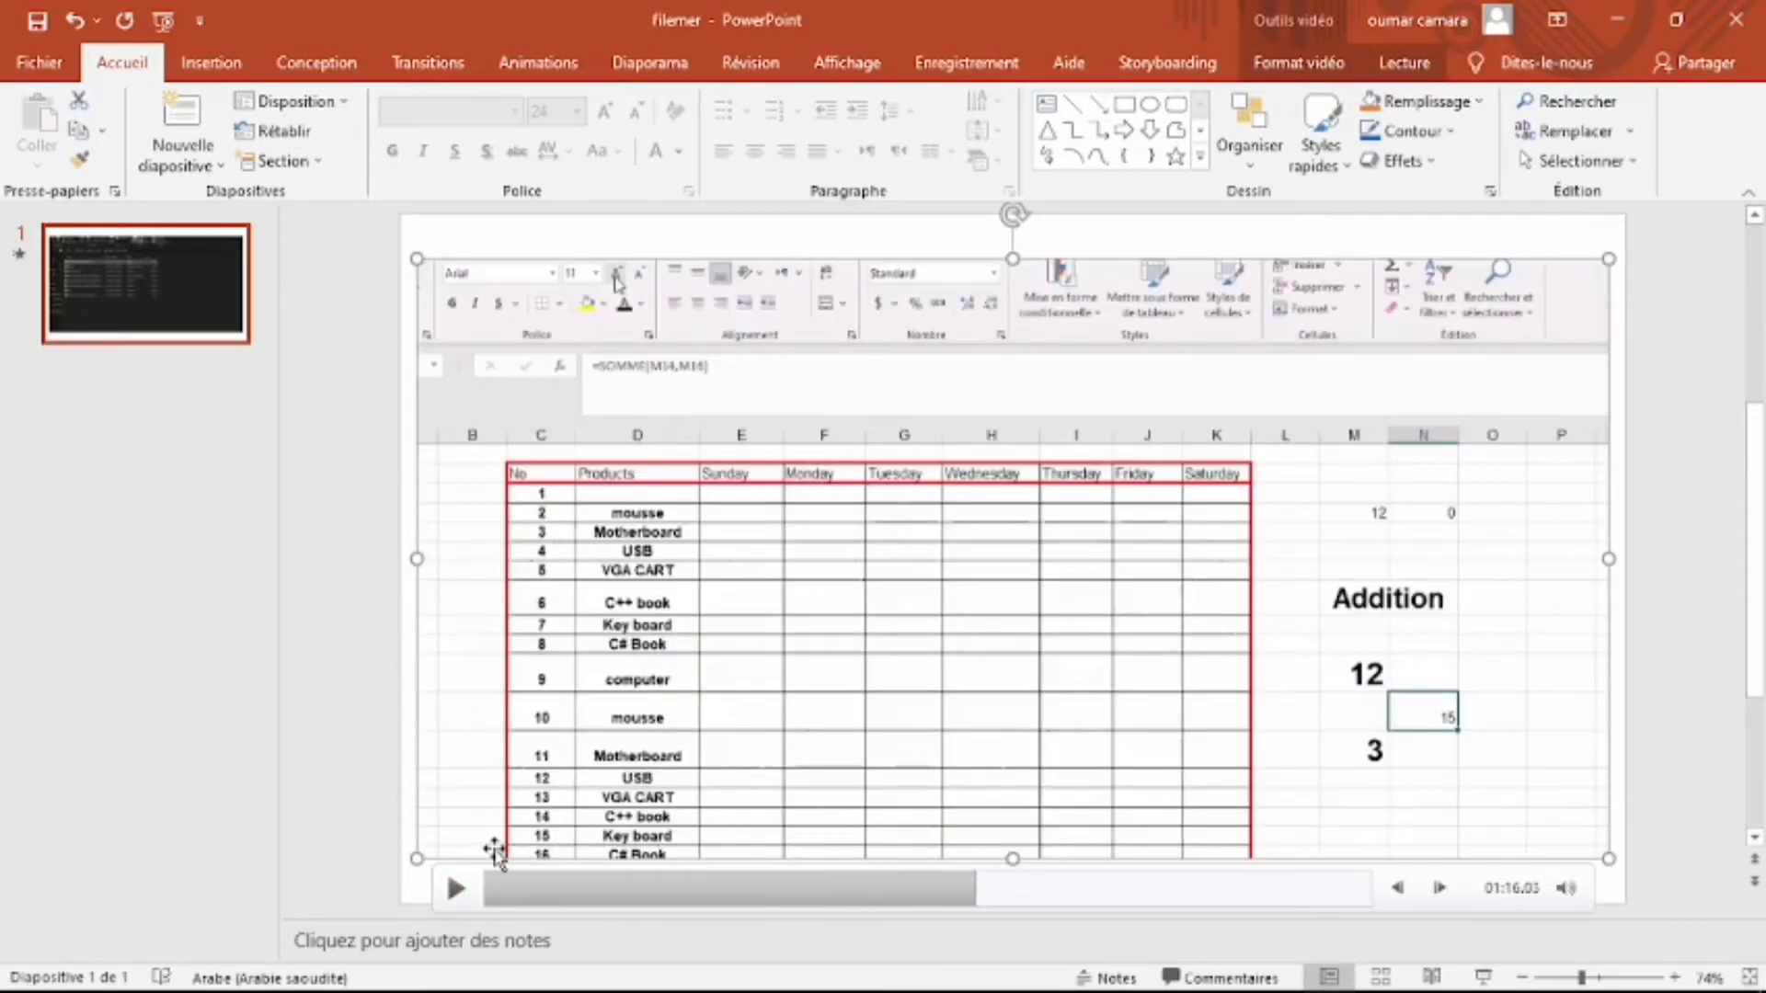
{"action": "left_click", "coordinate": [457, 894]}
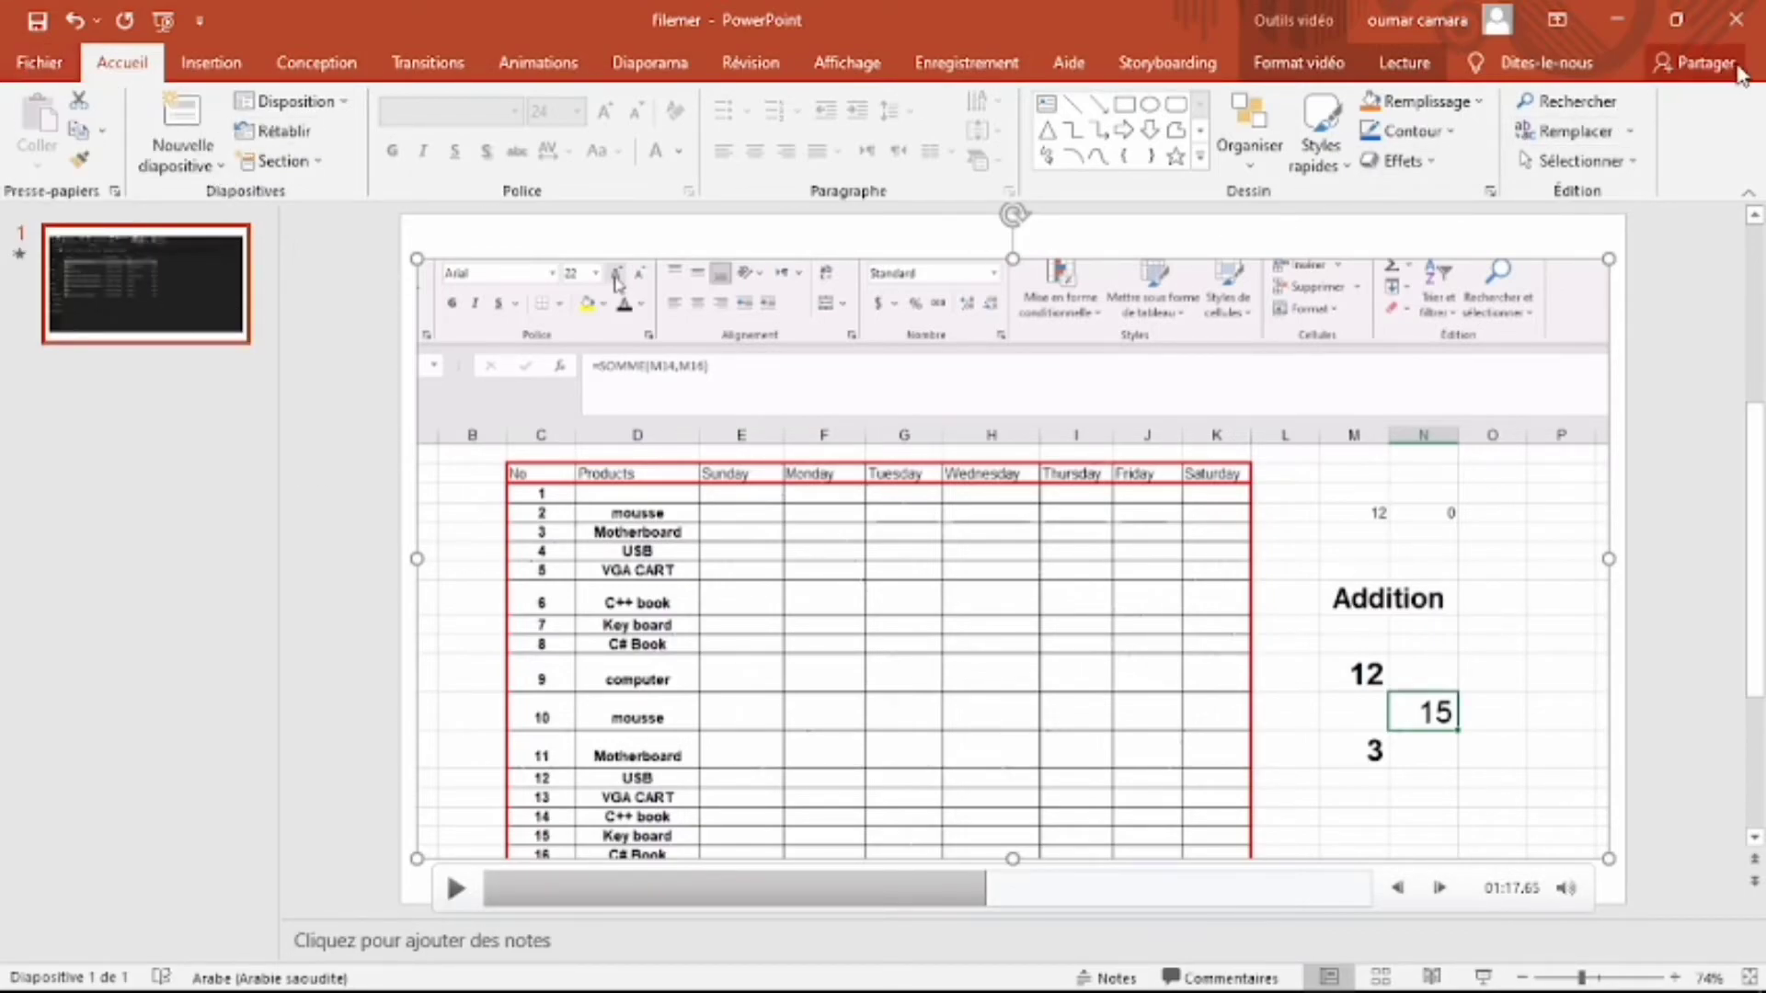
- Go to Fichier > Exporter > Créer une vidéo and keep Full HD (1080p) quality
{"action": "left_click", "coordinate": [18, 72]}
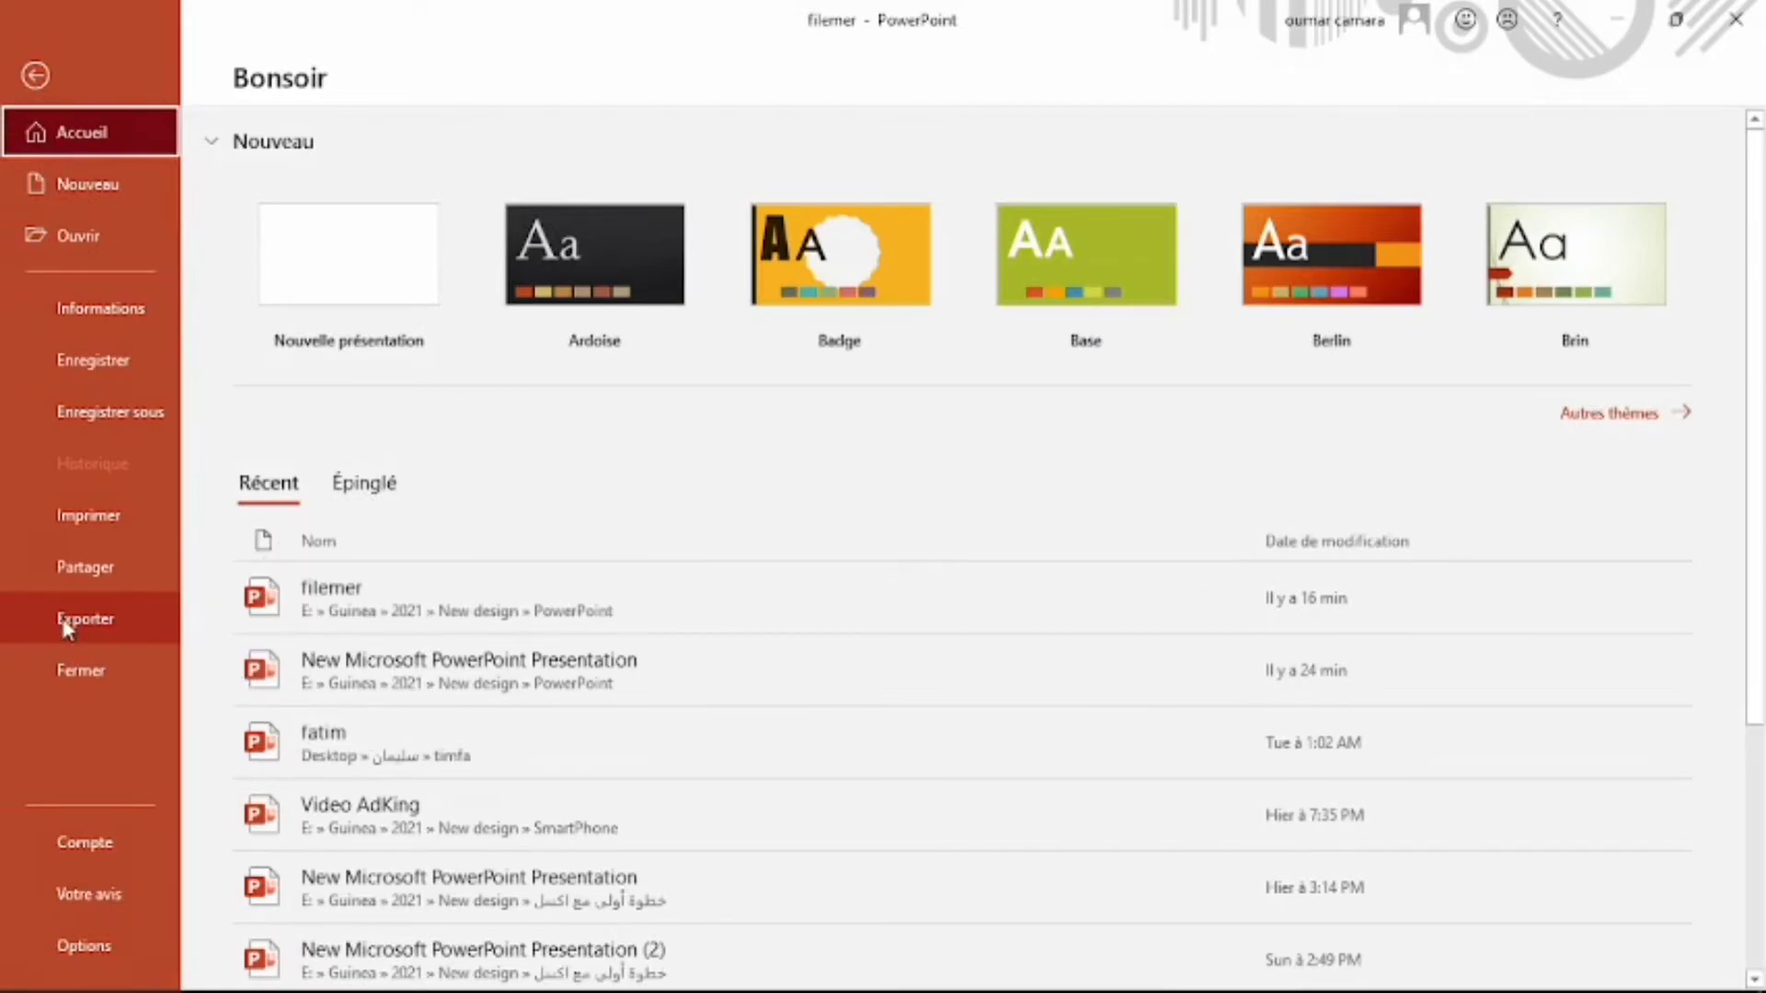
{"action": "left_click", "coordinate": [64, 625]}
{"action": "left_click", "coordinate": [366, 258]}
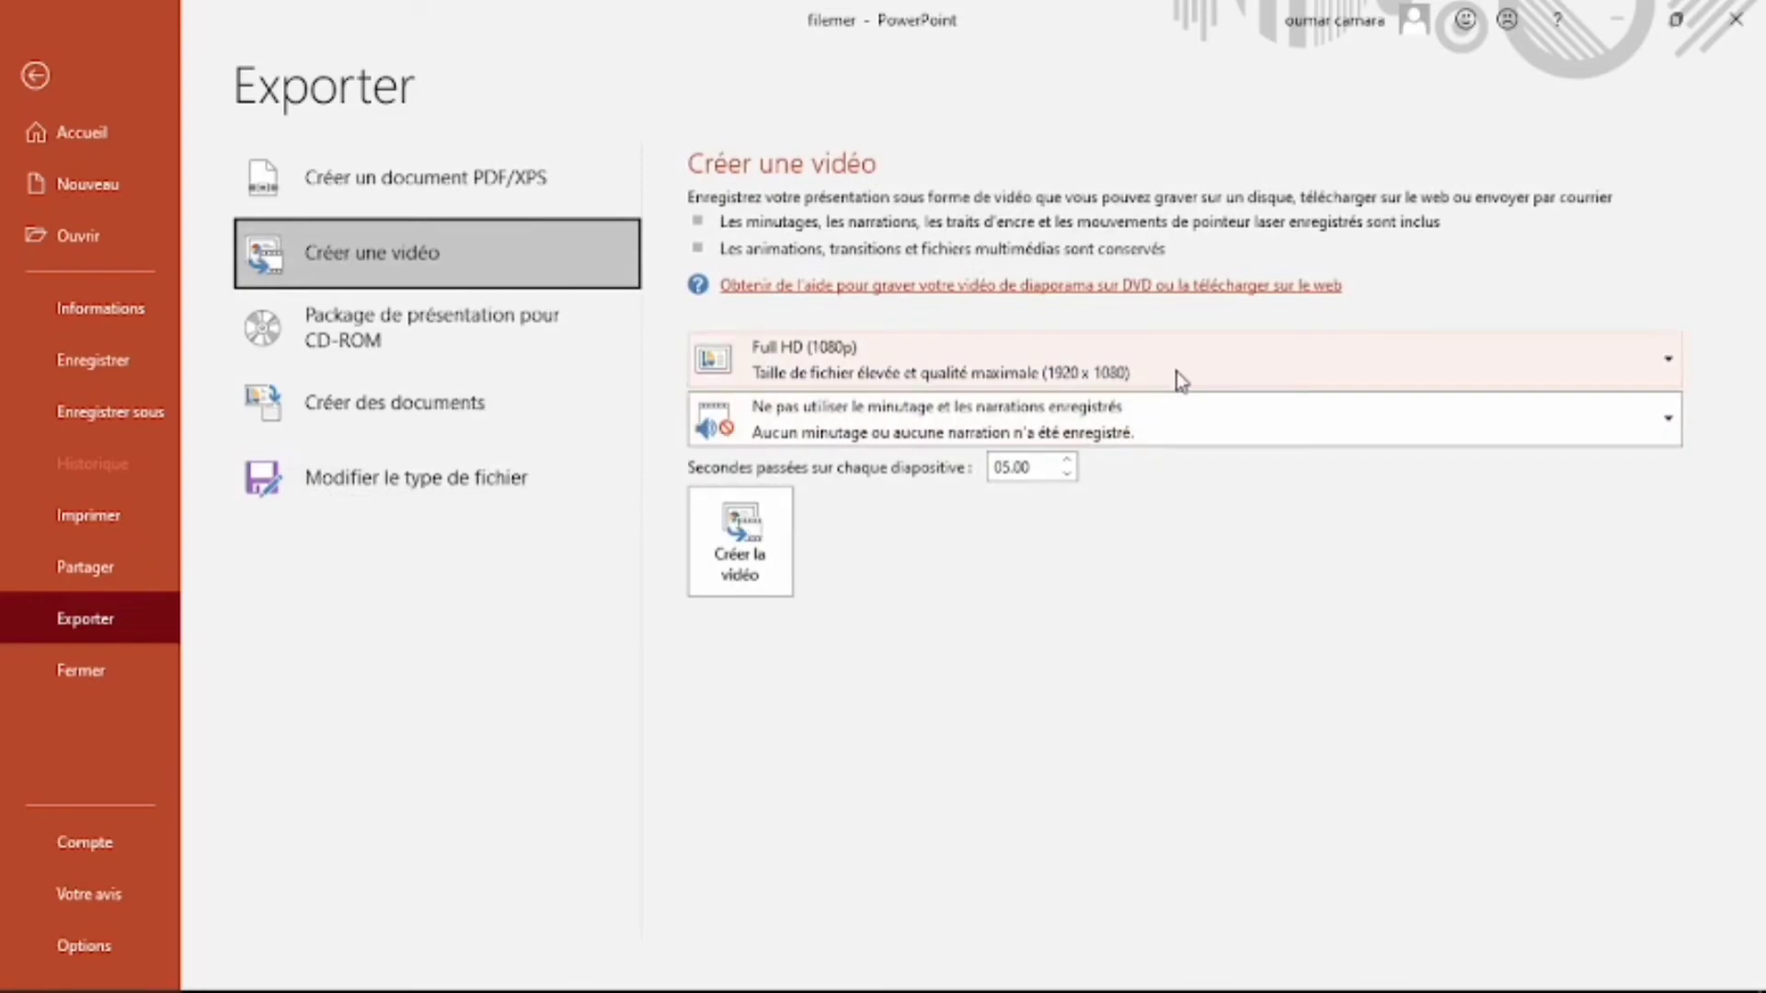
{"action": "left_click", "coordinate": [782, 359]}
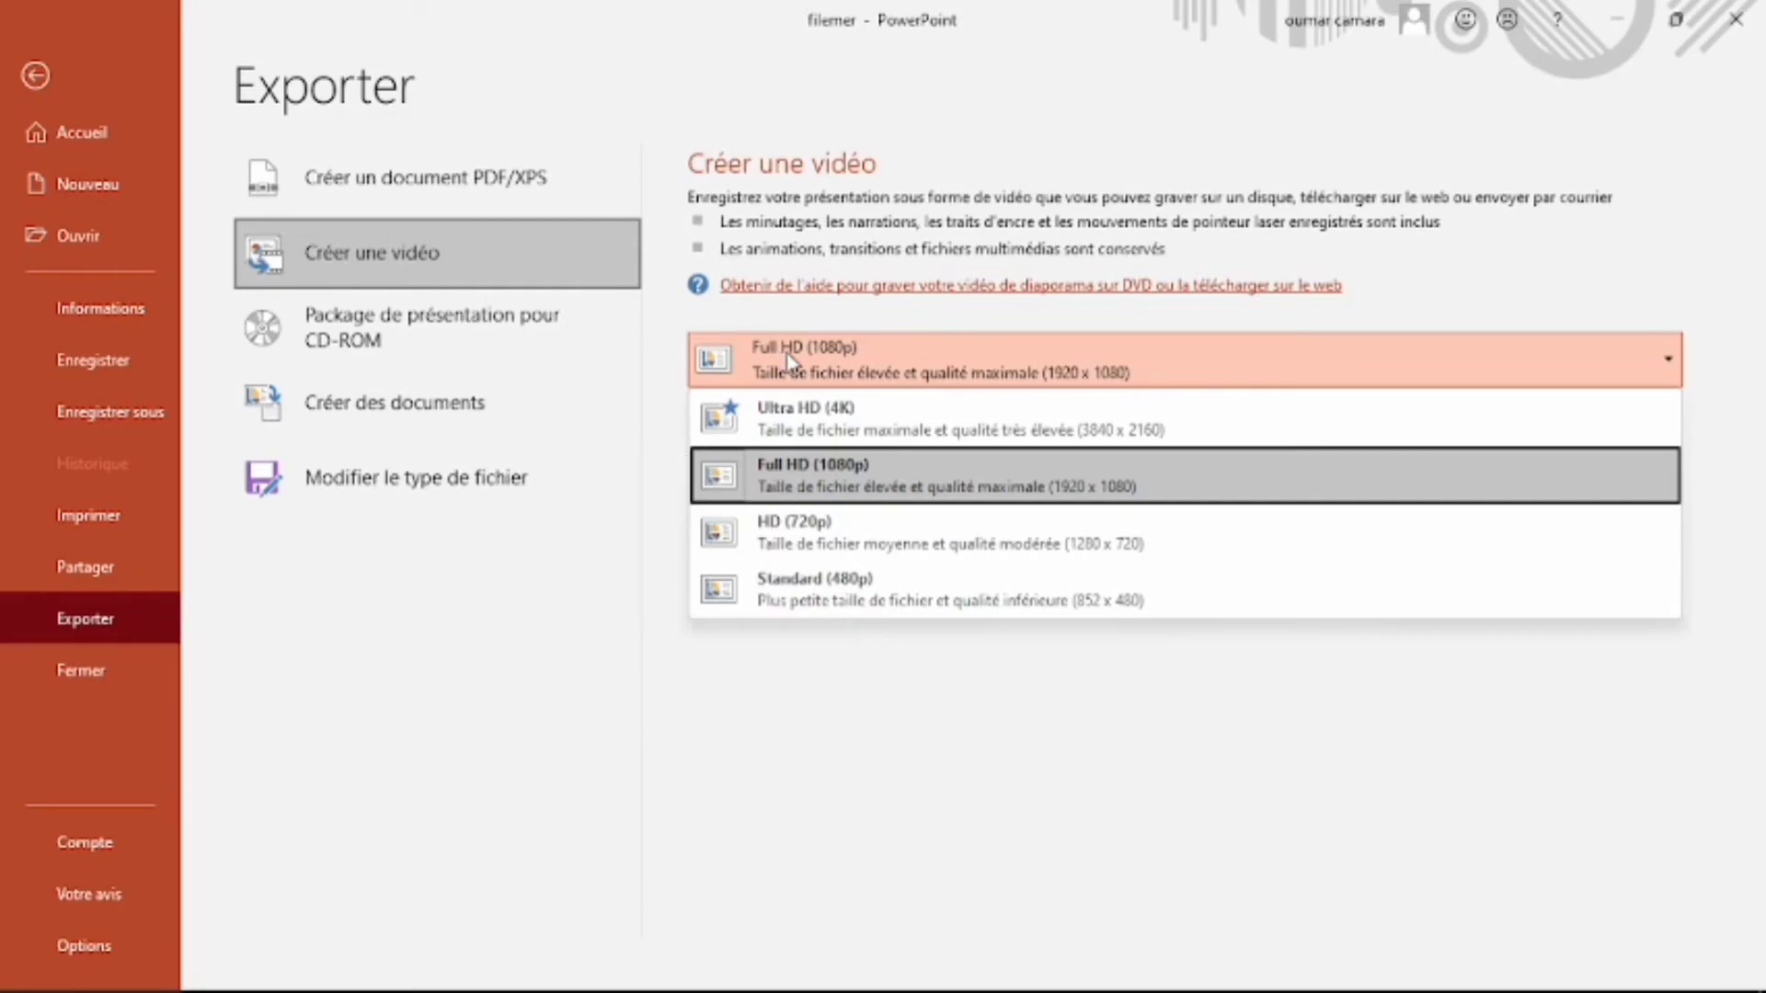
{"action": "left_click", "coordinate": [791, 480]}
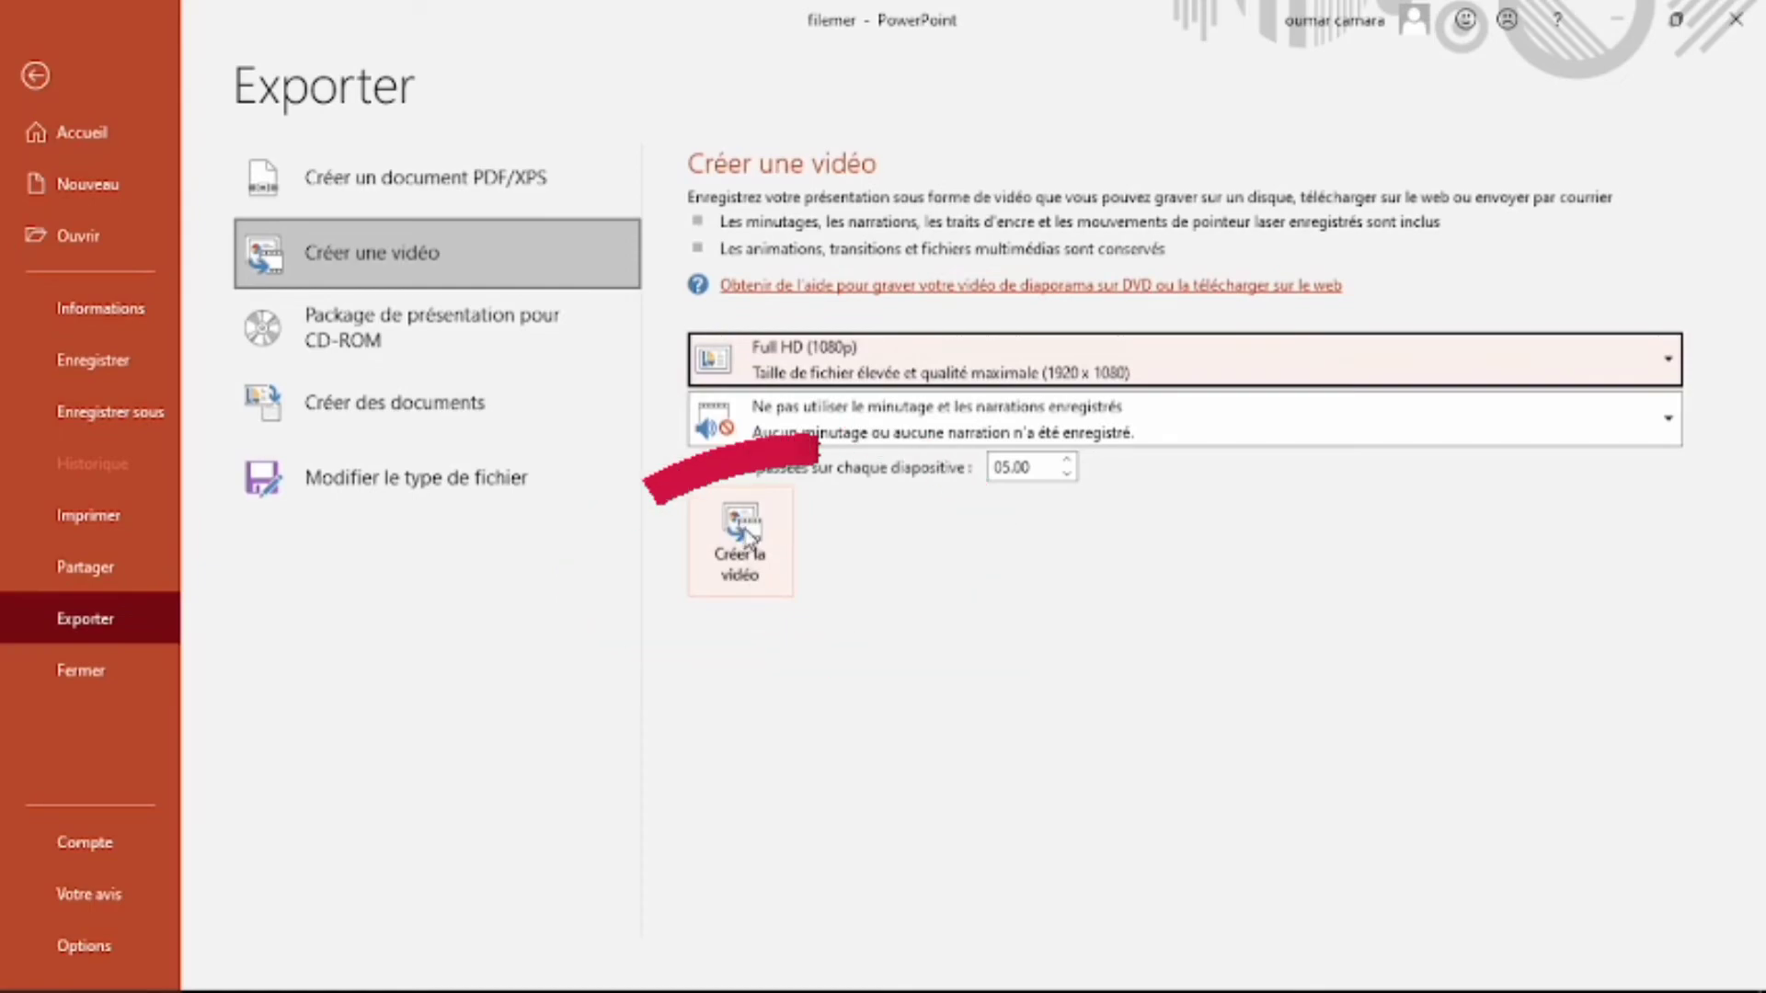
- Create the video and save it as 'filemer' in MPEG-4 format in the PowerPoint folder
{"action": "left_click", "coordinate": [749, 531]}
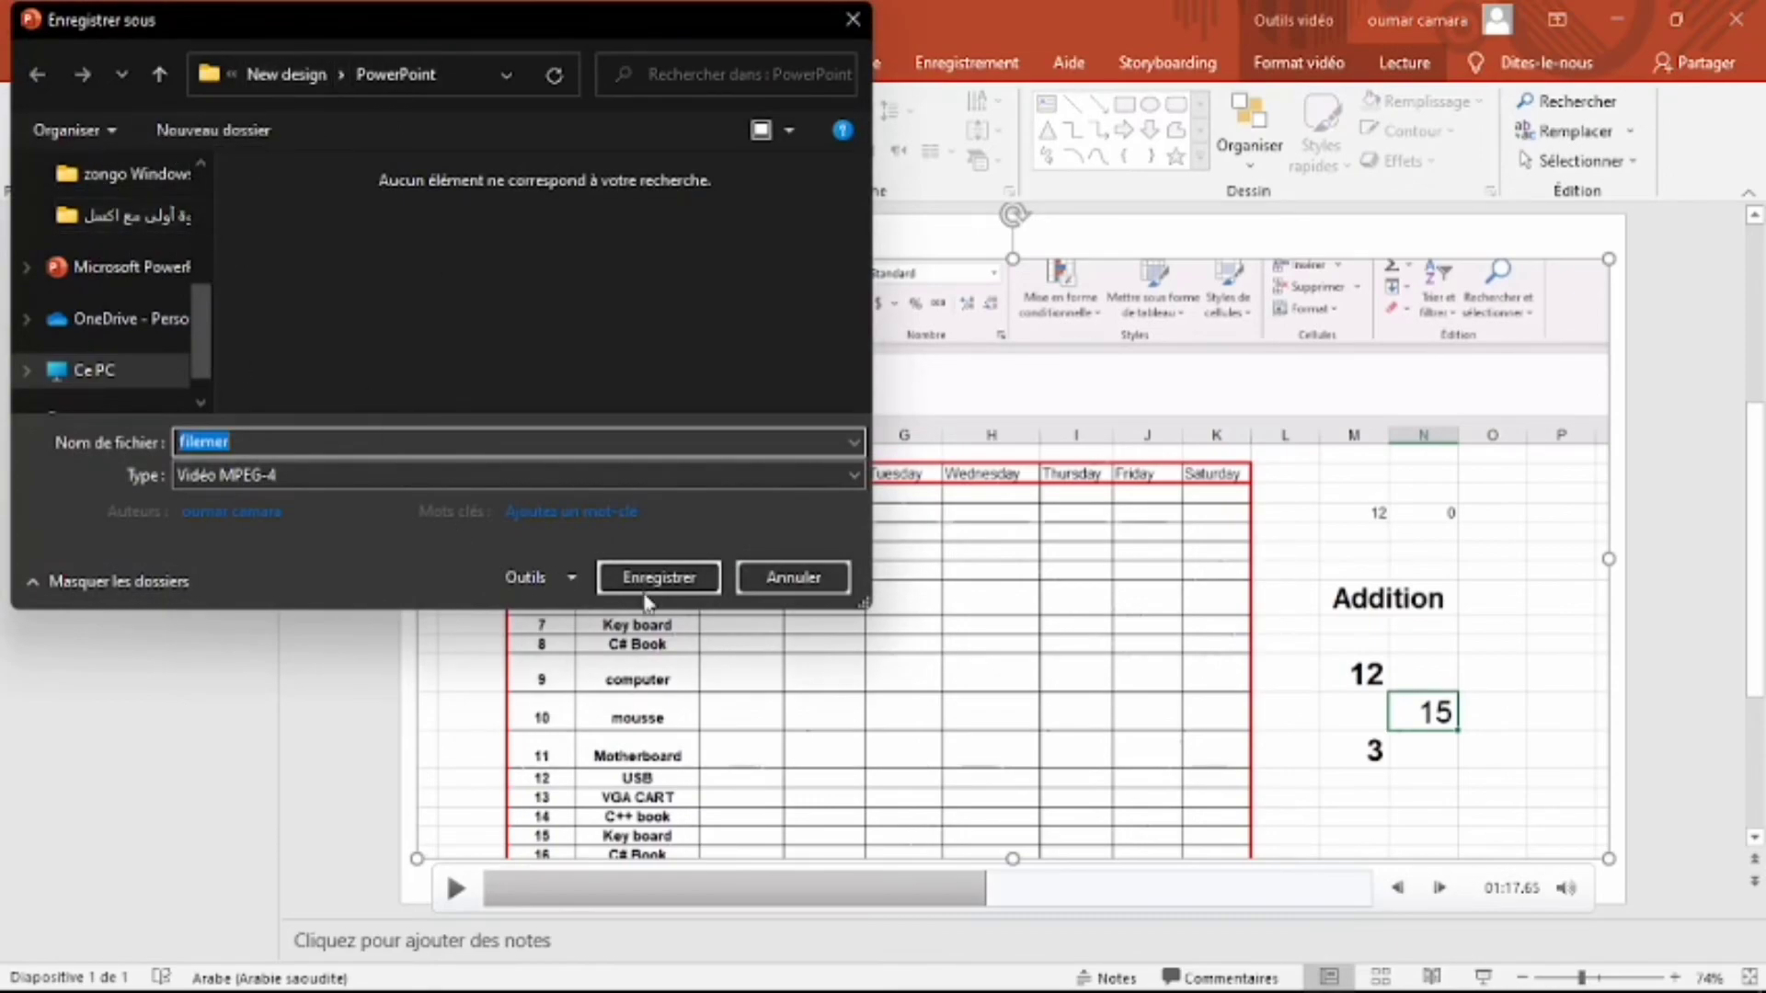
{"action": "left_click", "coordinate": [664, 576]}
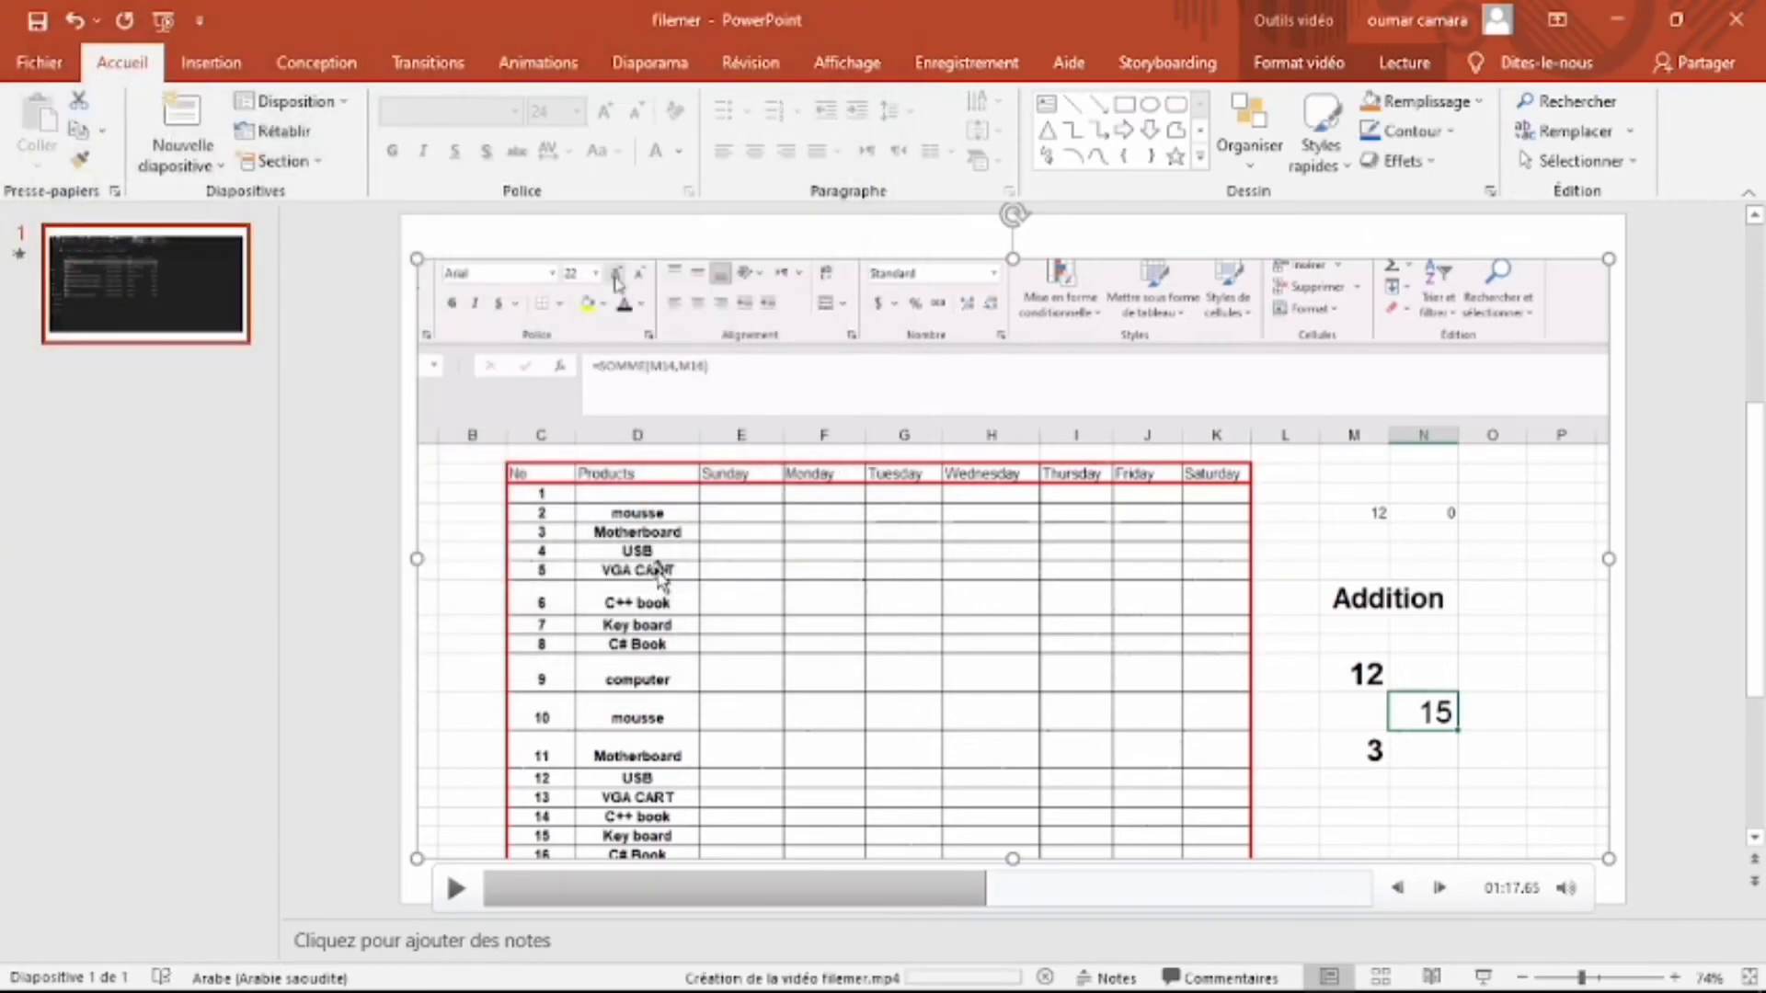